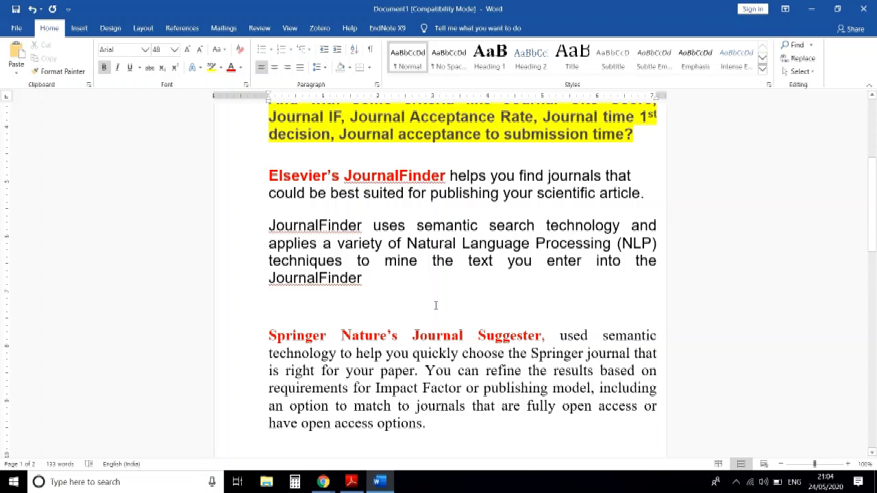
Read the document's journal selection criteria and its descriptions of Elsevier's JournalFinder and Springer Nature's Journal Suggester.
scroll(443, 317, "up", 6)
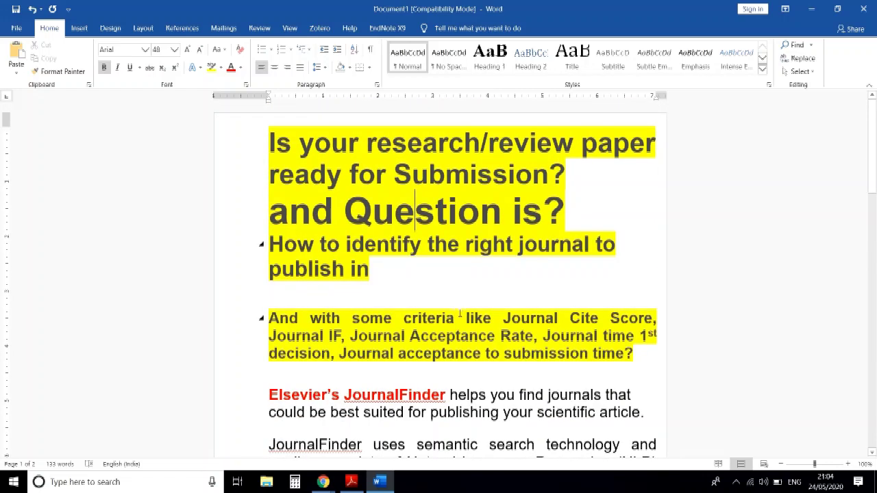
scroll(457, 313, "down", 5)
scroll(452, 309, "down", 1)
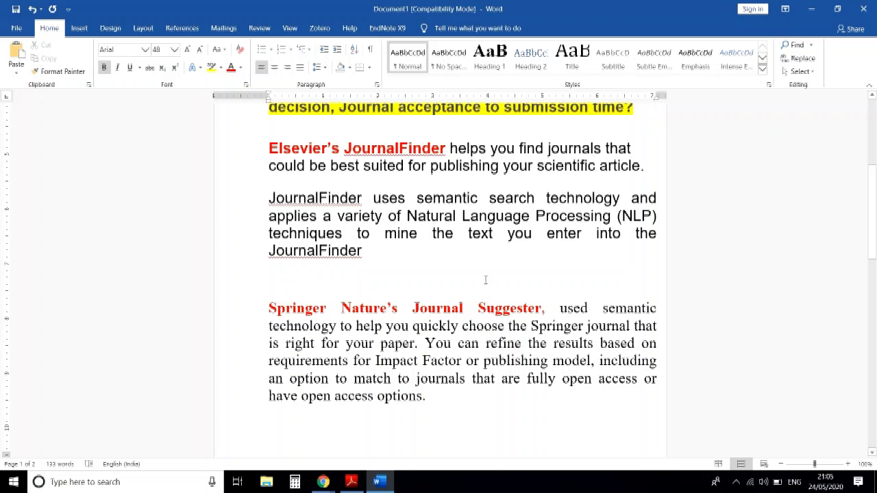
scroll(485, 280, "up", 7)
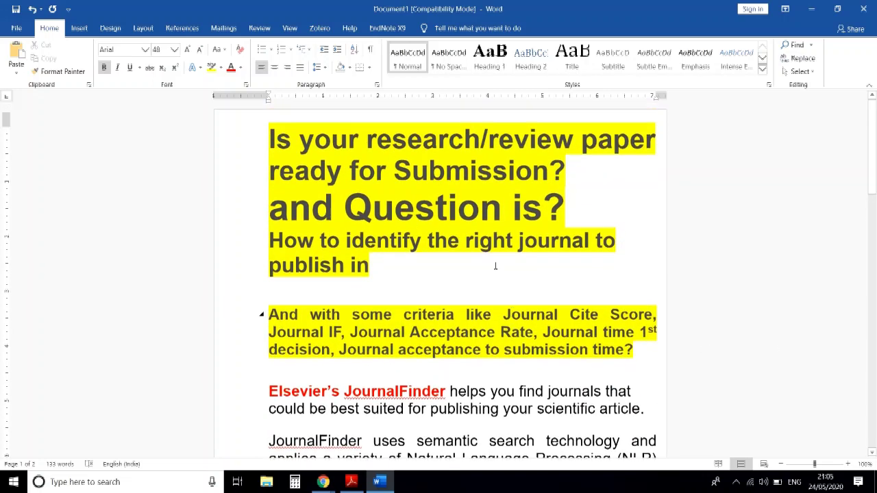
scroll(495, 266, "down", 5)
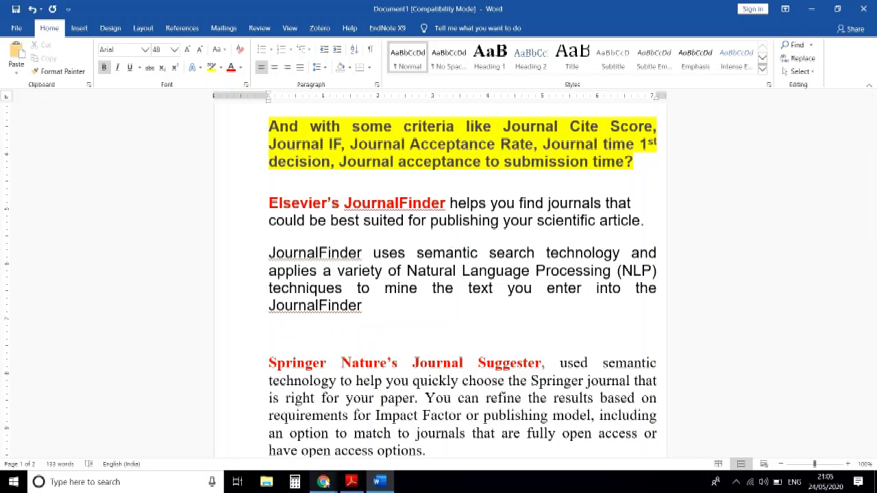
Switch to Chrome and examine Elsevier's JournalFinder page, including its web address and the fields of the paper details form.
mouse_move(323, 481)
left_click(389, 425)
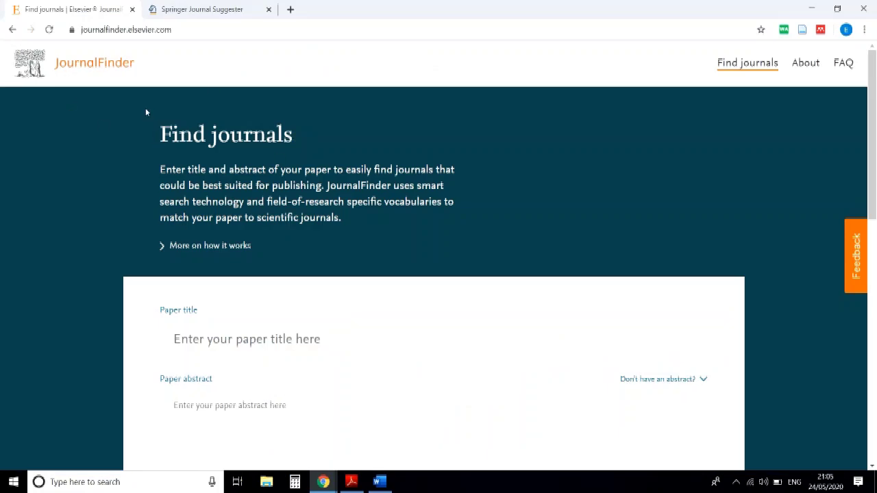
scroll(168, 171, "down", 2)
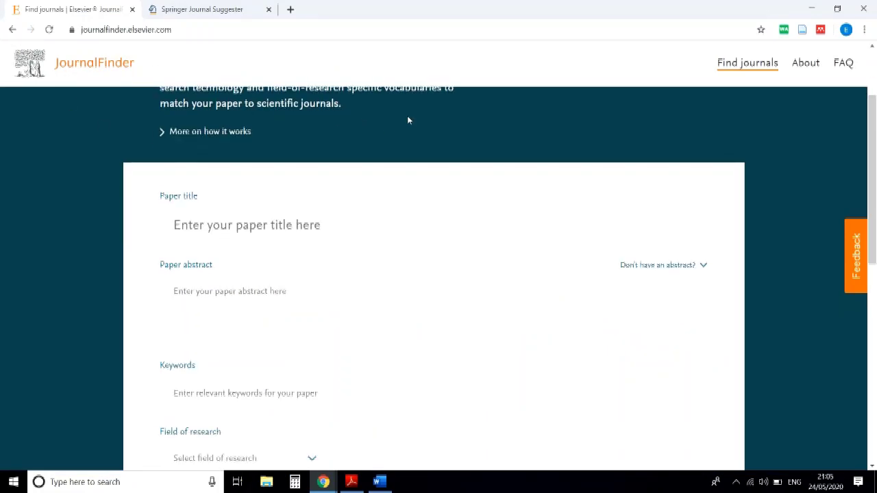
scroll(406, 119, "up", 2)
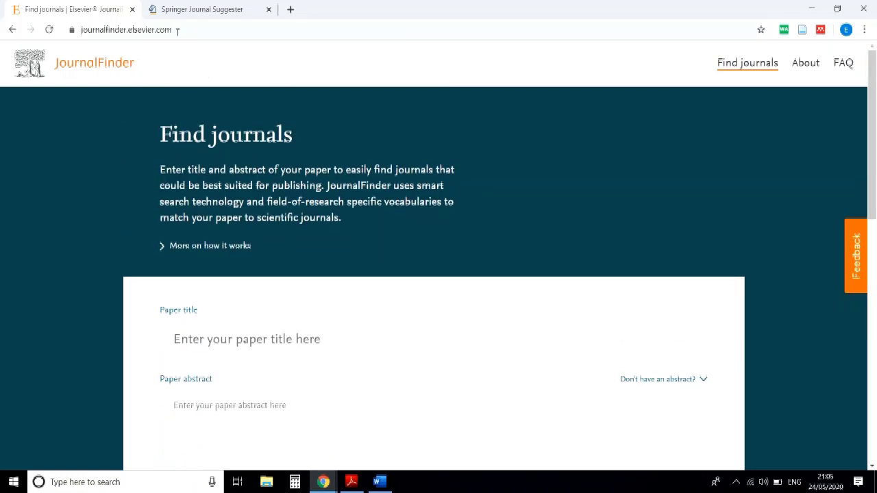
left_click(175, 31)
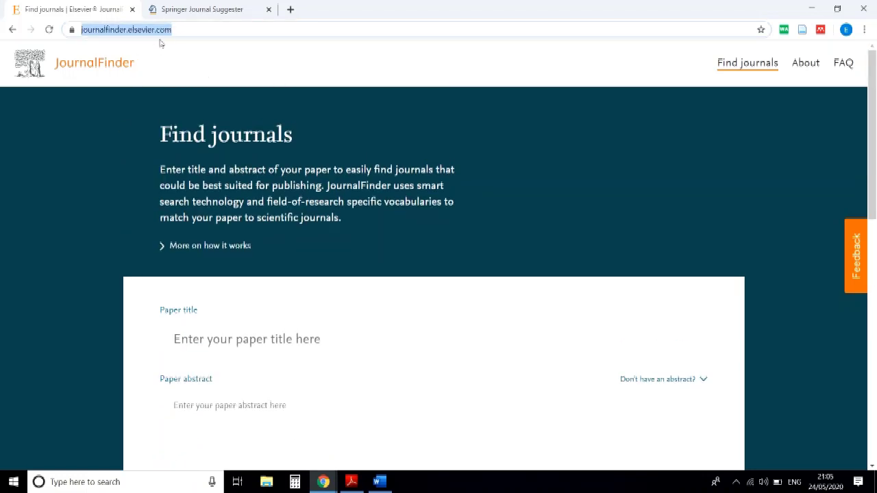
left_click(196, 63)
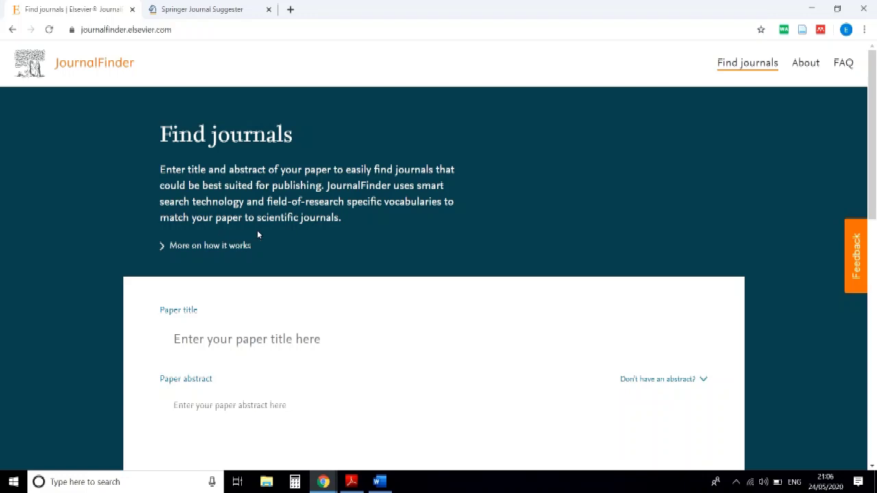
scroll(358, 244, "down", 2)
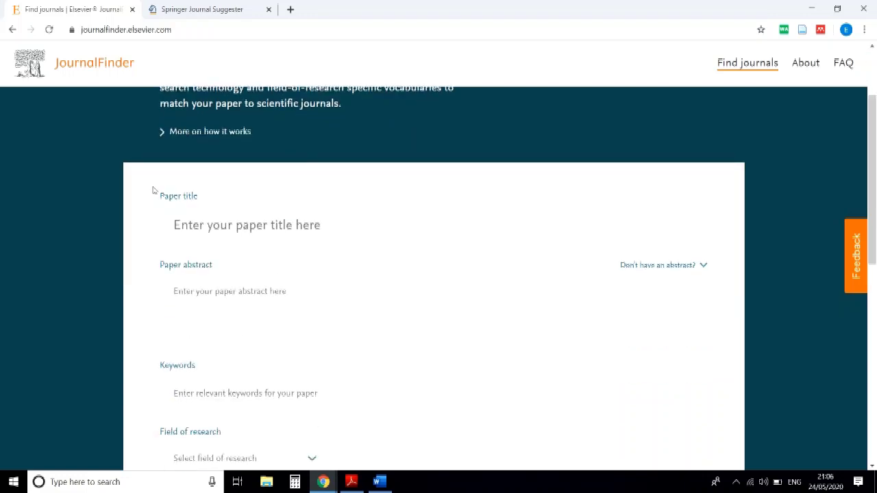
scroll(153, 188, "up", 1)
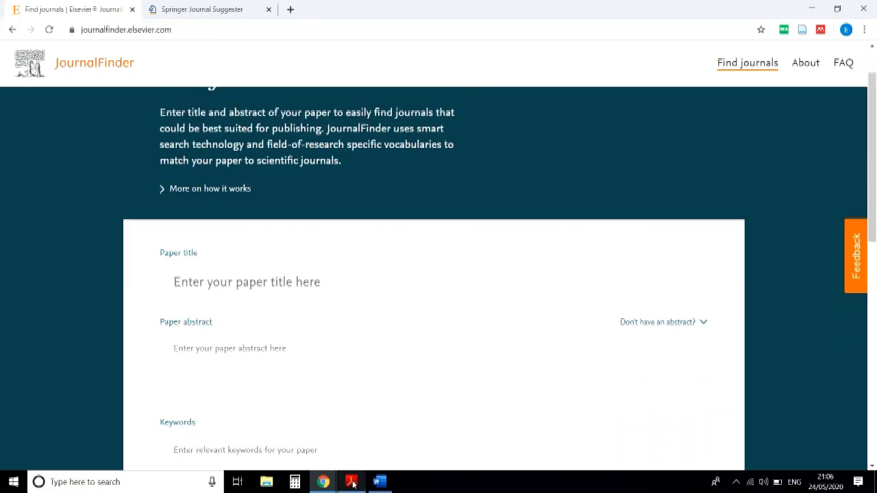
Switch to 06489876.pdf in Adobe Reader and copy the title text "A Survey of Defense Mechanisms Against Distributed Denial of Service".
mouse_move(355, 483)
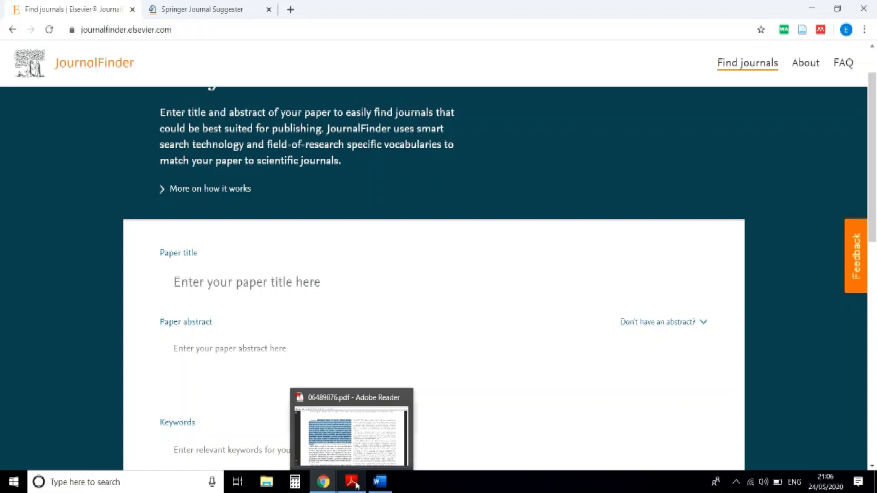
left_click(352, 442)
left_click(287, 178)
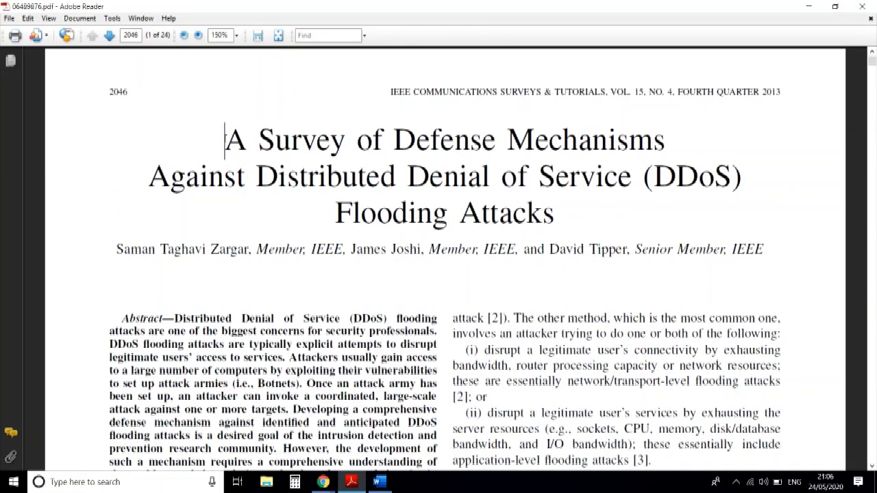
left_click_drag(226, 141, 631, 177)
key("ctrl+c")
right_click(541, 160)
left_click(553, 166)
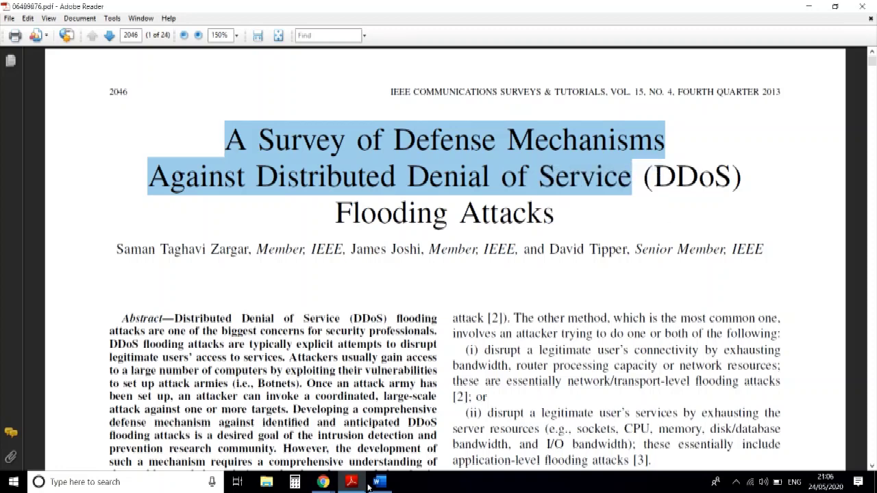
Paste the copied title into JournalFinder's Paper title field in Chrome and join its two lines into one.
mouse_move(323, 481)
left_click(395, 446)
left_click(259, 287)
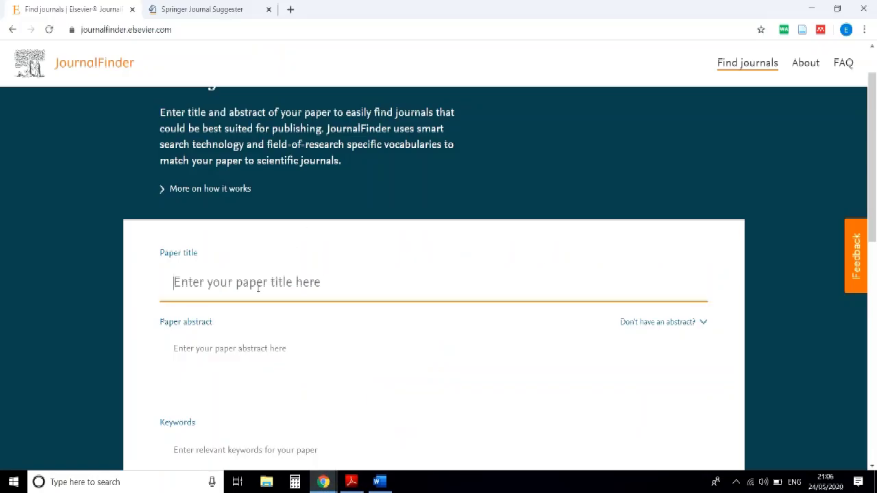
key("ctrl+v")
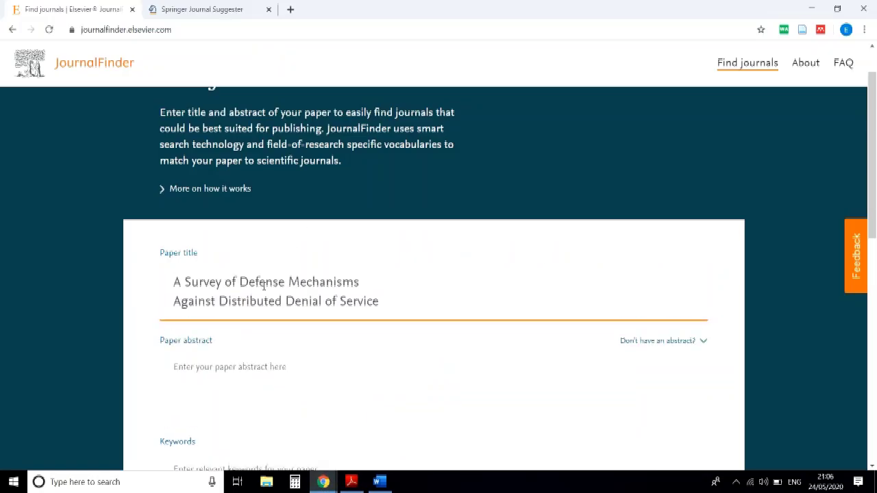
key("Delete")
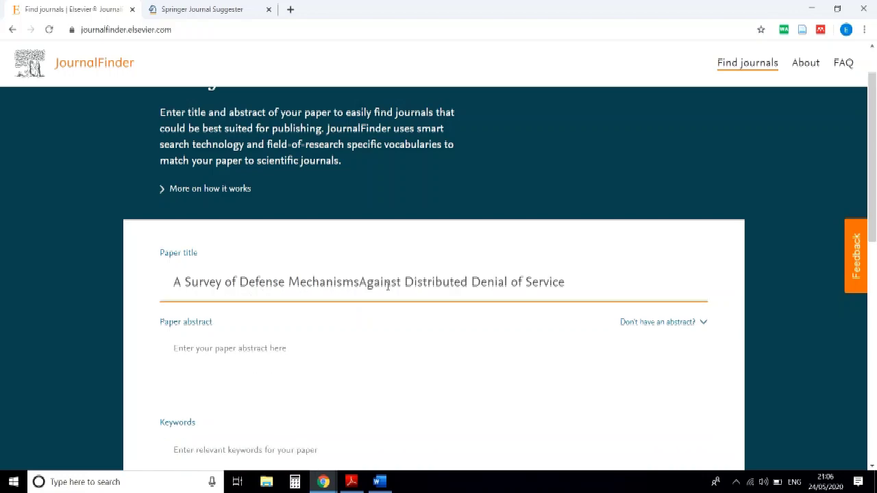
Return to the PDF in Adobe Reader and copy the first paragraph of the abstract.
left_click(351, 481)
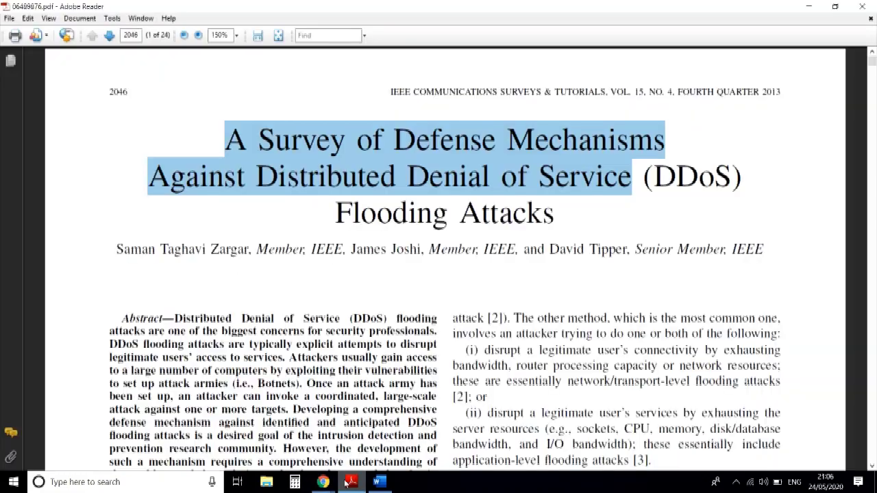
scroll(439, 260, "down", 5)
left_click_drag(122, 126, 148, 309)
key("ctrl+c")
right_click(182, 238)
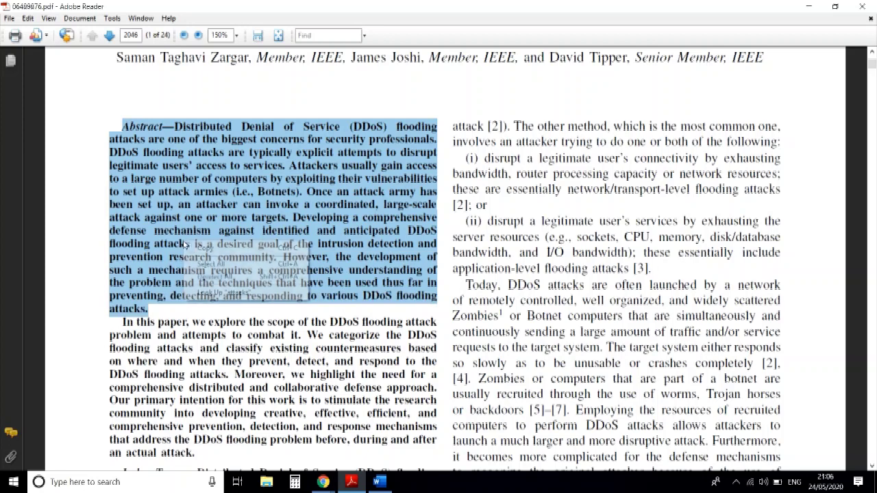
left_click(205, 247)
Switch back to JournalFinder in Chrome and paste the copied paragraph into the Paper abstract field.
mouse_move(322, 481)
left_click(421, 432)
left_click(239, 350)
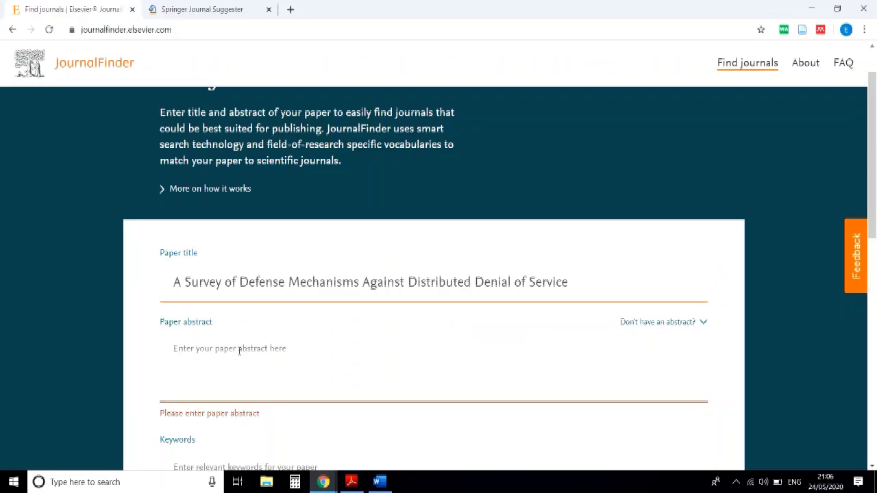
key("ctrl+v")
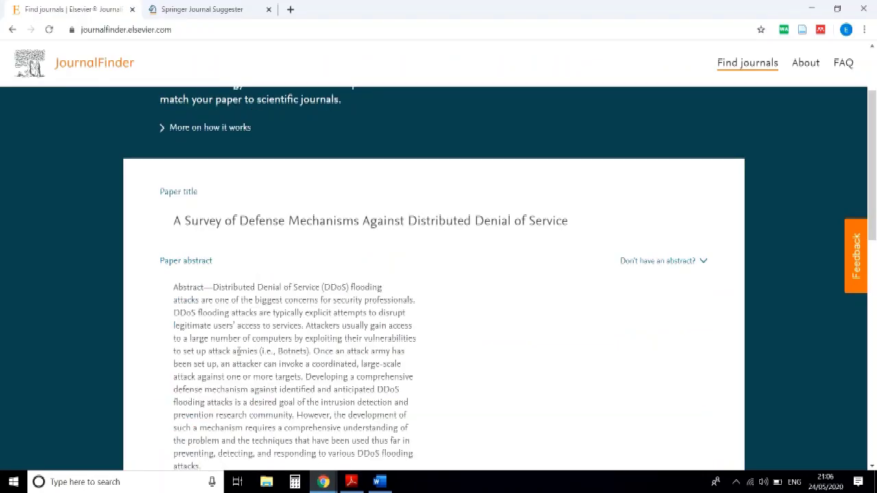
Choose Engineering as the first field of research for the paper.
scroll(239, 349, "down", 5)
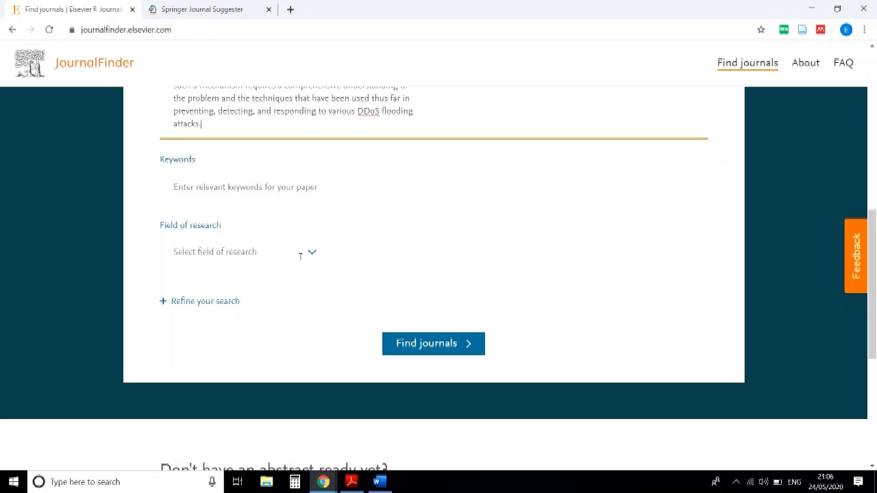
left_click(309, 253)
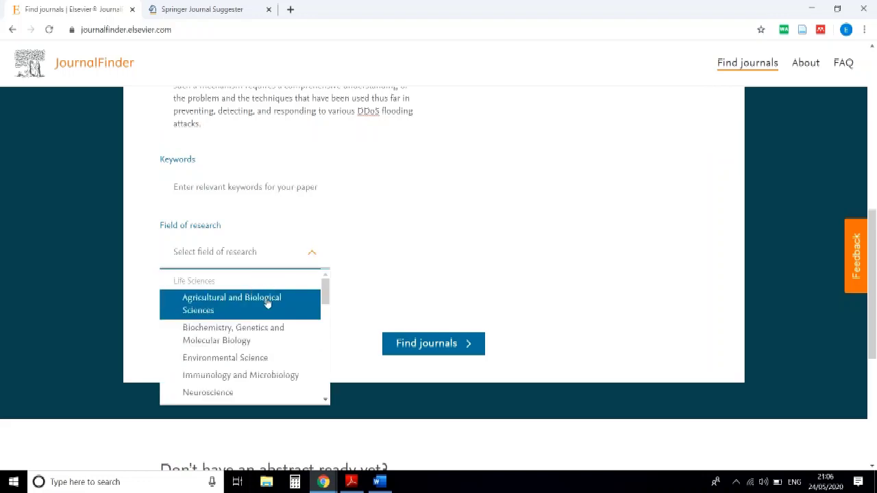
scroll(271, 308, "down", 1)
scroll(271, 315, "down", 4)
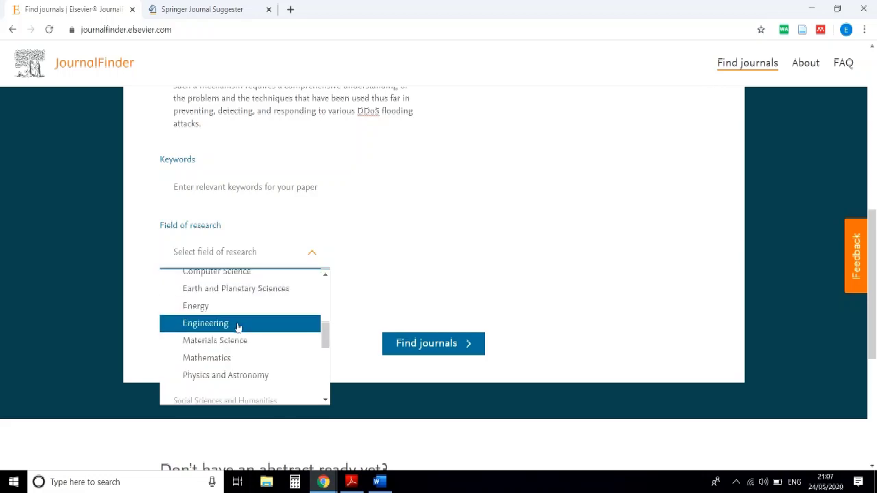
left_click(236, 324)
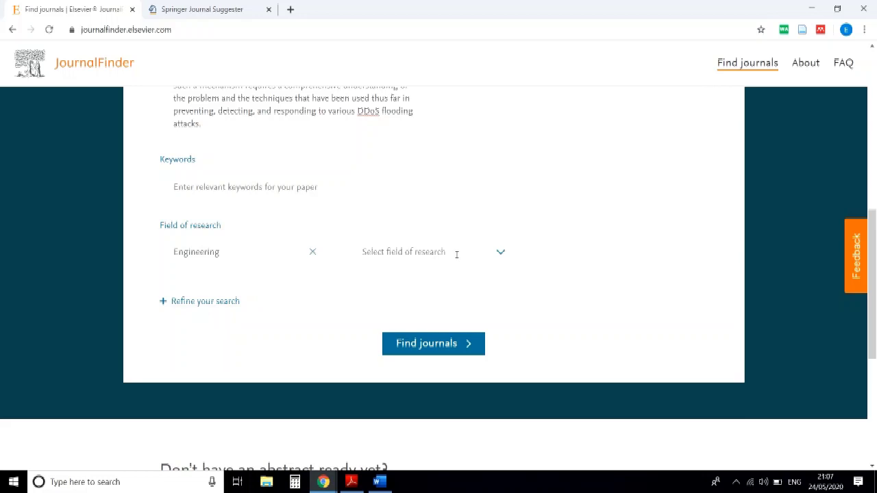
Add Computer Science as the second field of research.
left_click(498, 252)
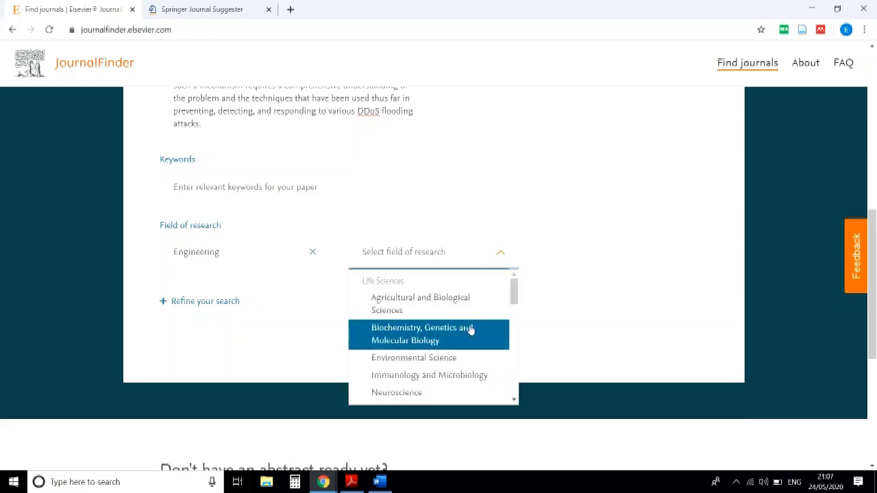
scroll(466, 334, "down", 2)
scroll(452, 338, "down", 1)
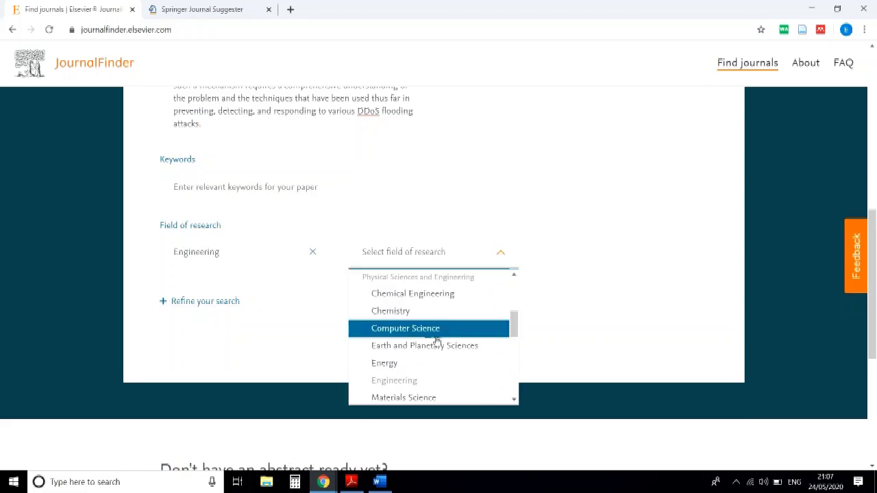
left_click(427, 329)
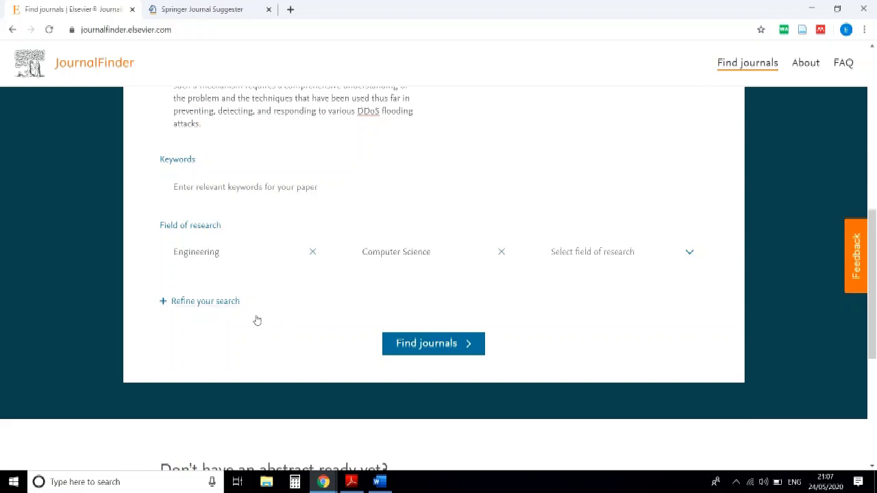
Expand the search refinement options and look through the publication type, journal impact, and review and publication time settings.
left_click(165, 303)
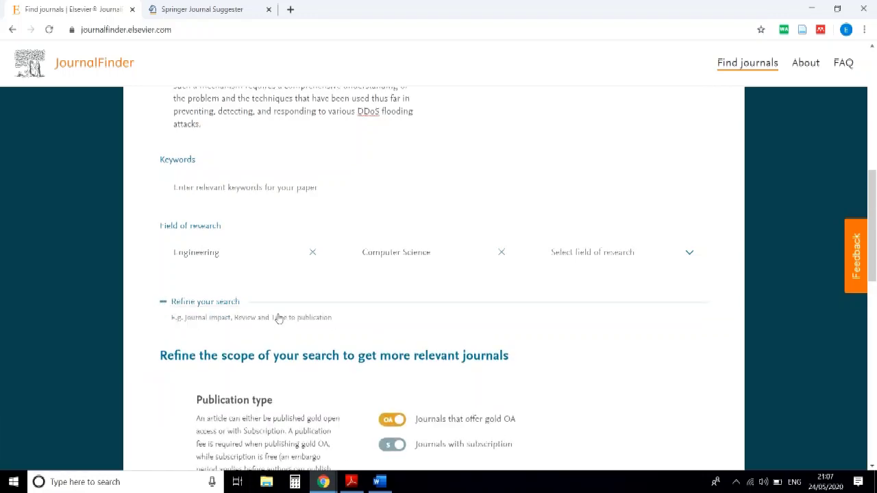
scroll(256, 317, "down", 2)
scroll(256, 317, "down", 3)
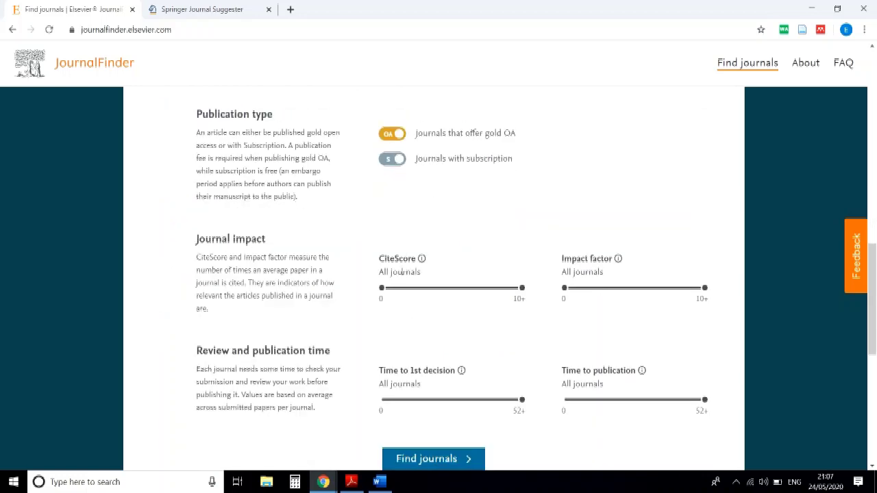
scroll(601, 274, "down", 2)
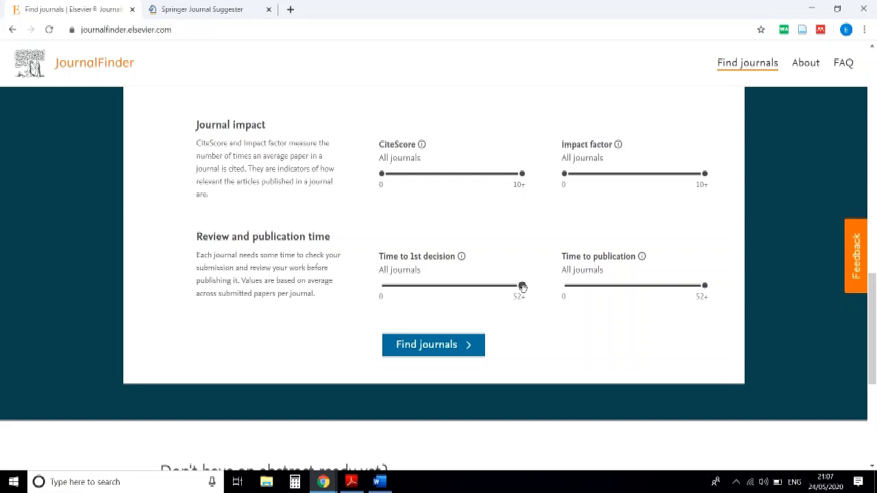
Try adjusting the Time to 1st decision and Time to publication limits in the search refinements.
left_click_drag(522, 287, 523, 288)
left_click_drag(510, 293, 530, 290)
left_click_drag(705, 285, 719, 296)
Review the filled-in form, checking the paper title, abstract, fields of research and refinement settings.
scroll(466, 271, "up", 7)
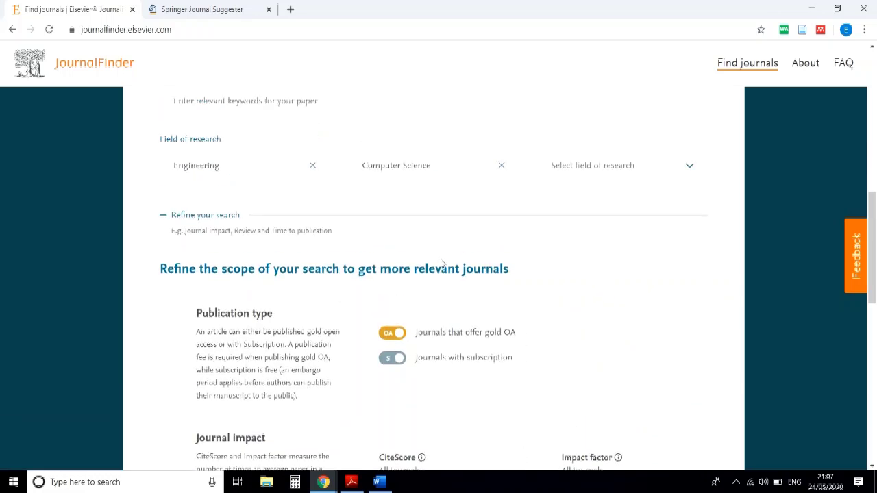
scroll(438, 254, "down", 6)
scroll(382, 218, "up", 10)
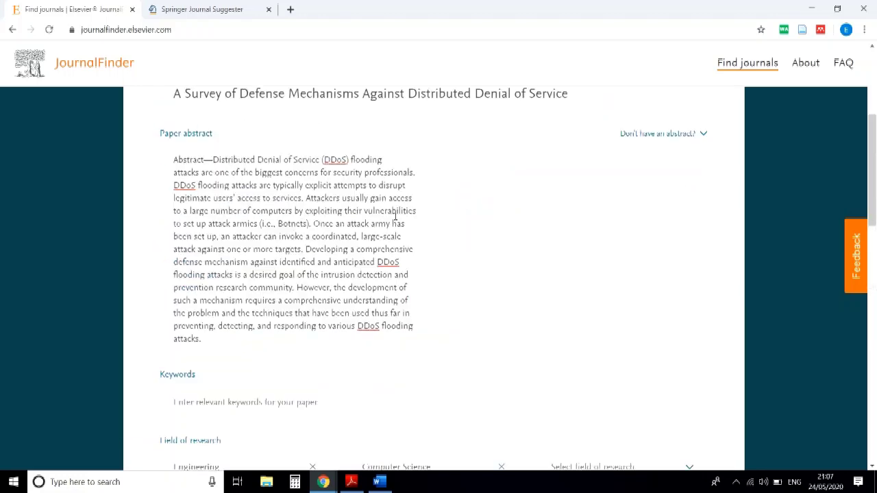
scroll(411, 219, "down", 3)
scroll(411, 219, "up", 3)
scroll(412, 219, "up", 1)
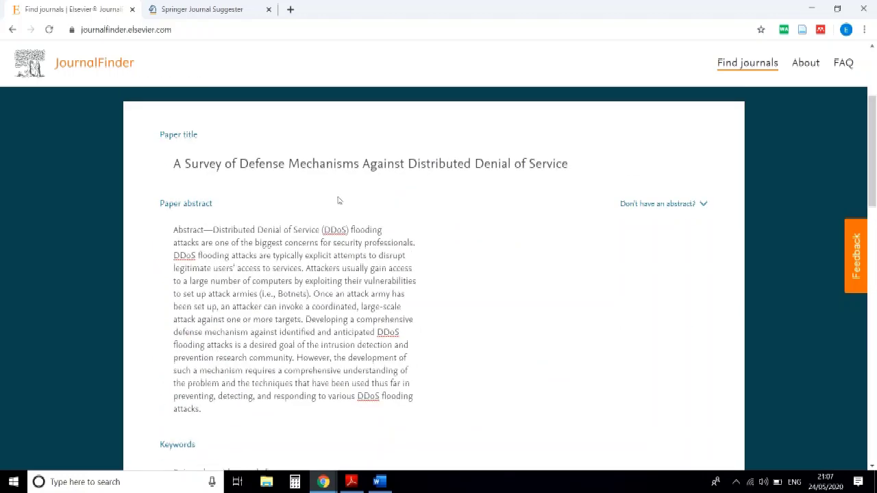
scroll(458, 212, "down", 10)
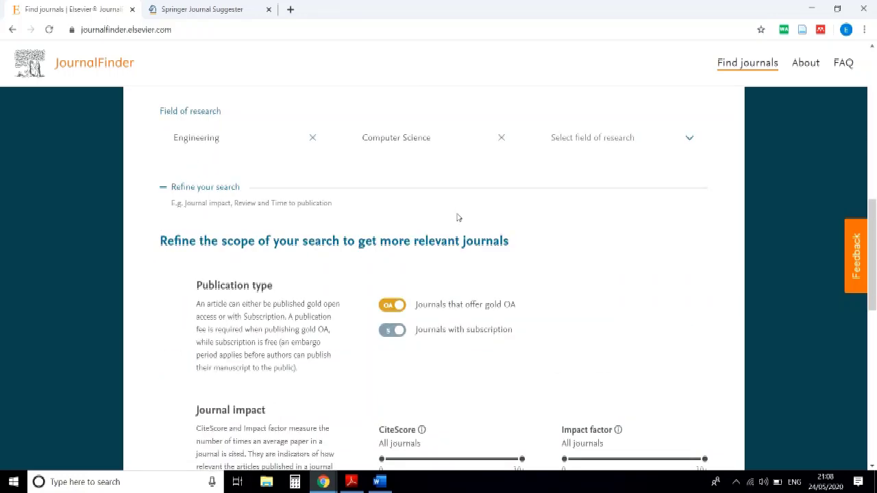
Run the journal search with the entered title, abstract, fields of research and refinement settings.
scroll(458, 363, "down", 2)
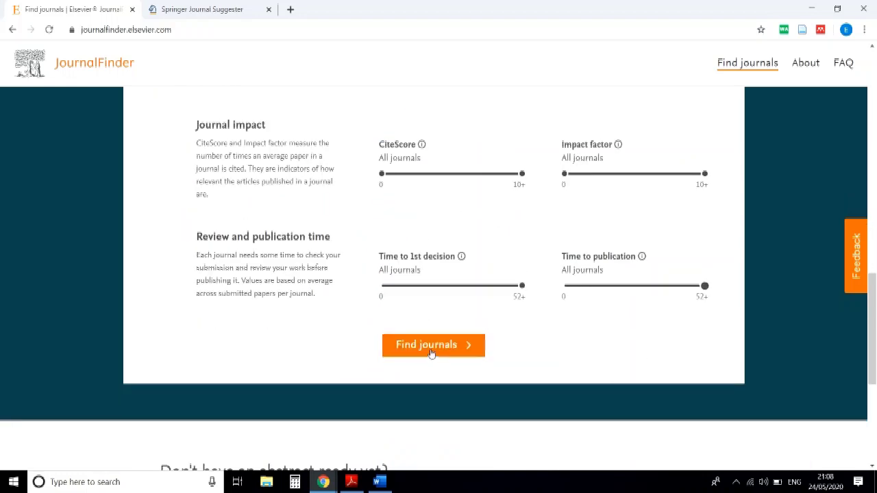
left_click(432, 353)
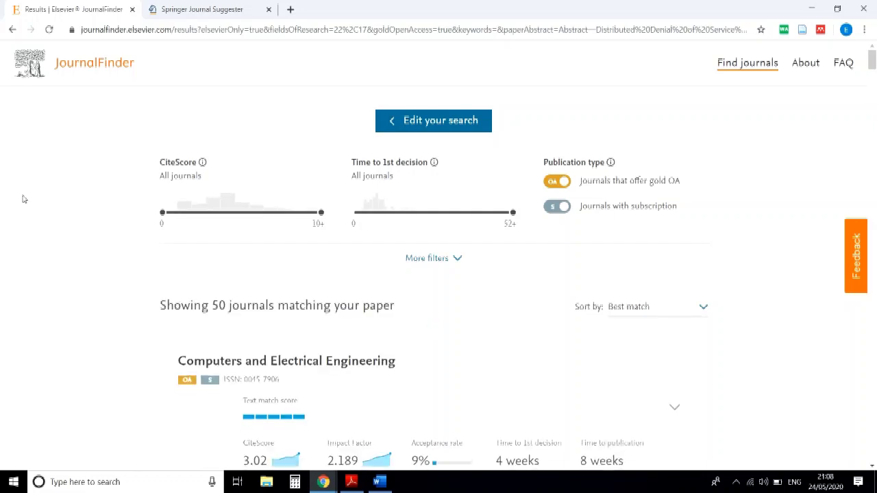
Examine the top-ranked journals, comparing text match score, CiteScore, impact factor, acceptance rate, and decision and publication times.
scroll(37, 231, "down", 3)
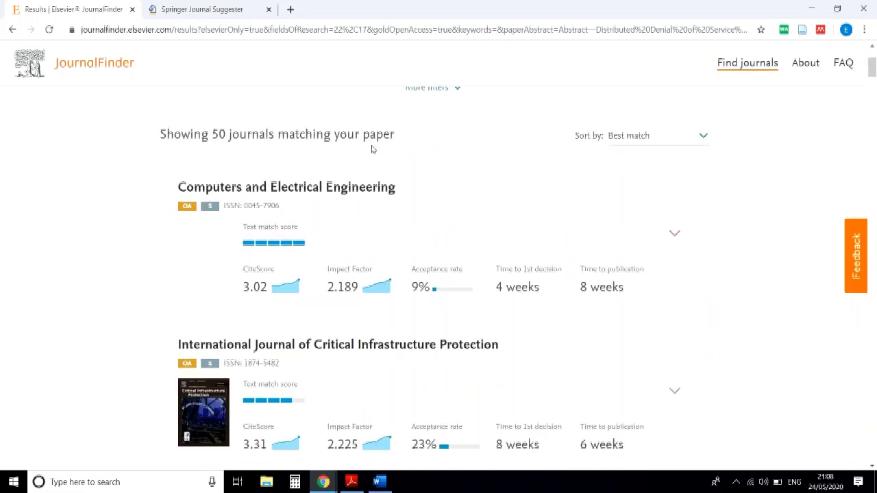
scroll(376, 154, "down", 2)
scroll(144, 217, "up", 2)
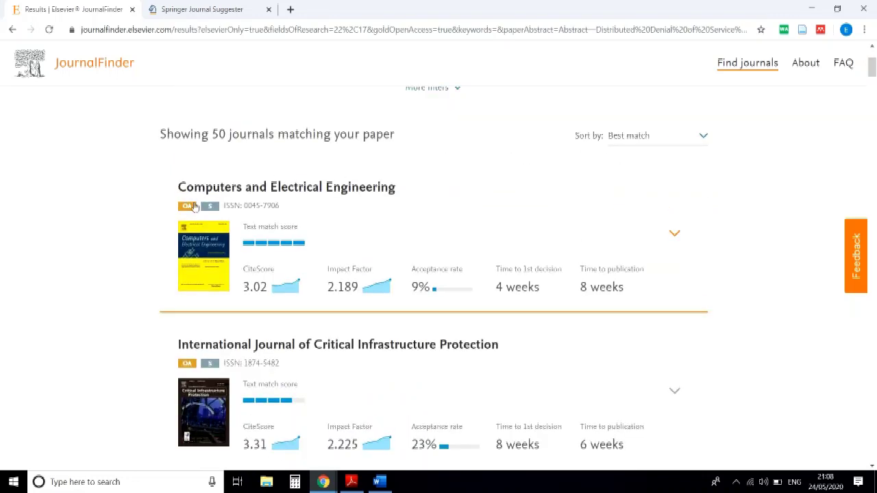
scroll(363, 199, "down", 1)
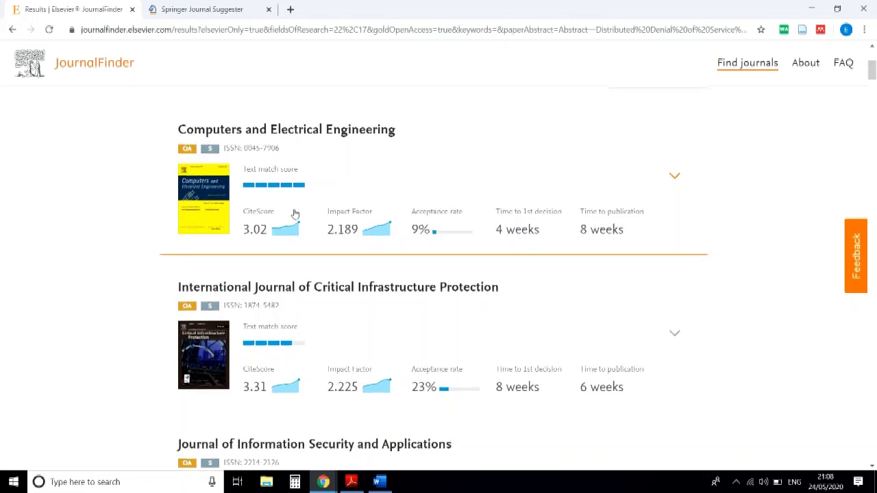
scroll(291, 205, "down", 2)
scroll(290, 196, "up", 1)
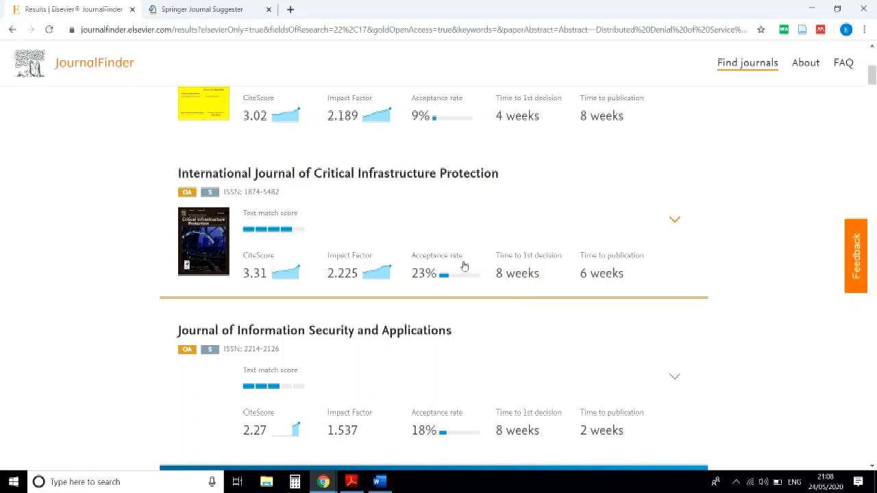
scroll(442, 271, "down", 2)
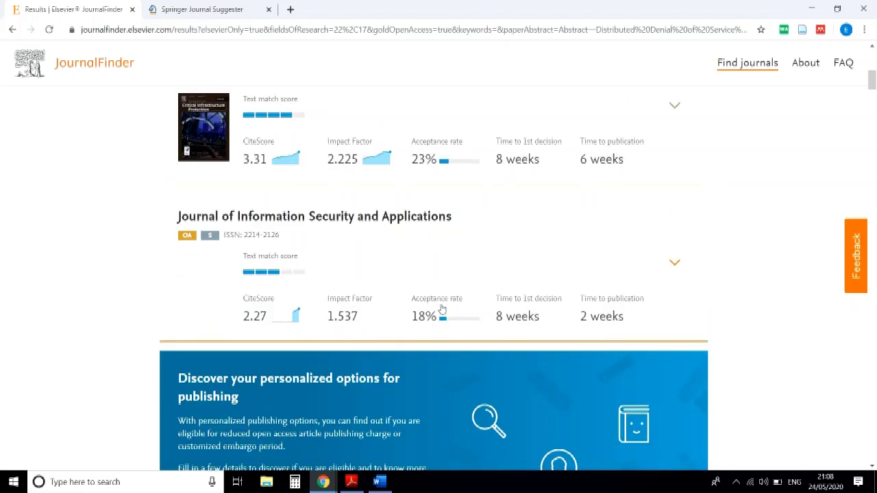
scroll(445, 316, "down", 5)
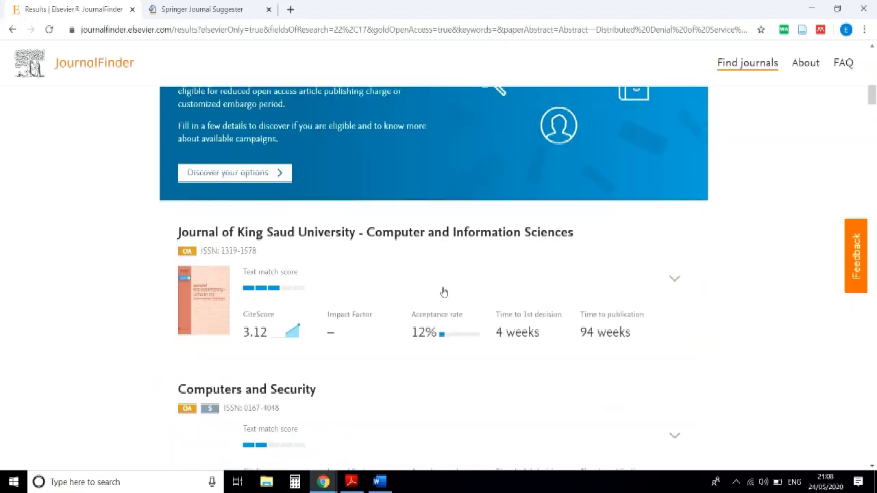
scroll(456, 322, "down", 3)
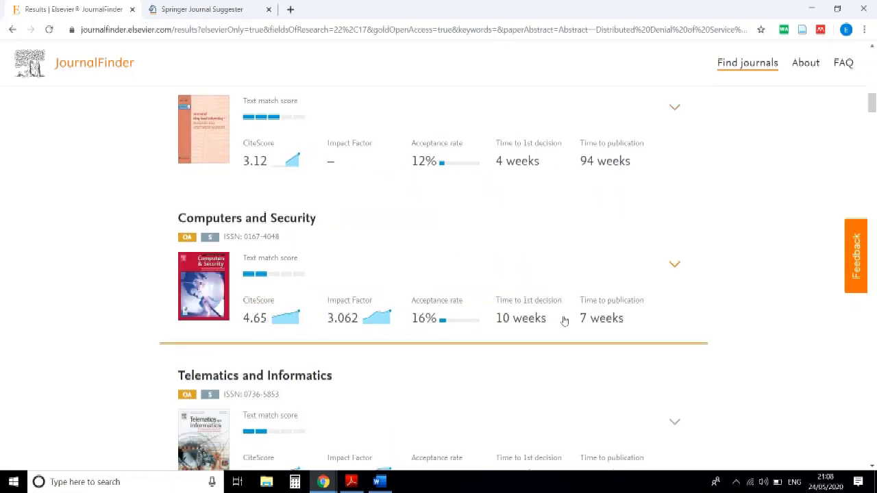
scroll(487, 327, "down", 4)
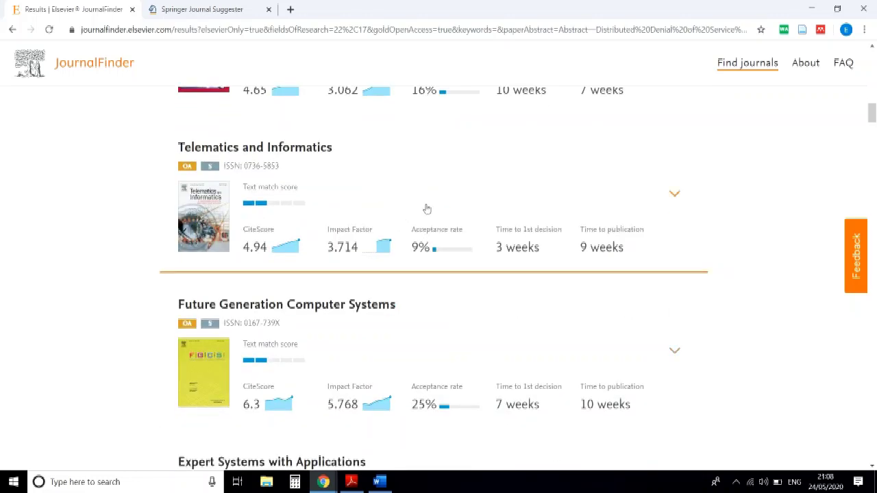
Look through the lower-ranked journals from Future Generation Computer Systems onward, comparing their match scores, metrics and review times.
scroll(445, 233, "down", 2)
scroll(503, 260, "down", 11)
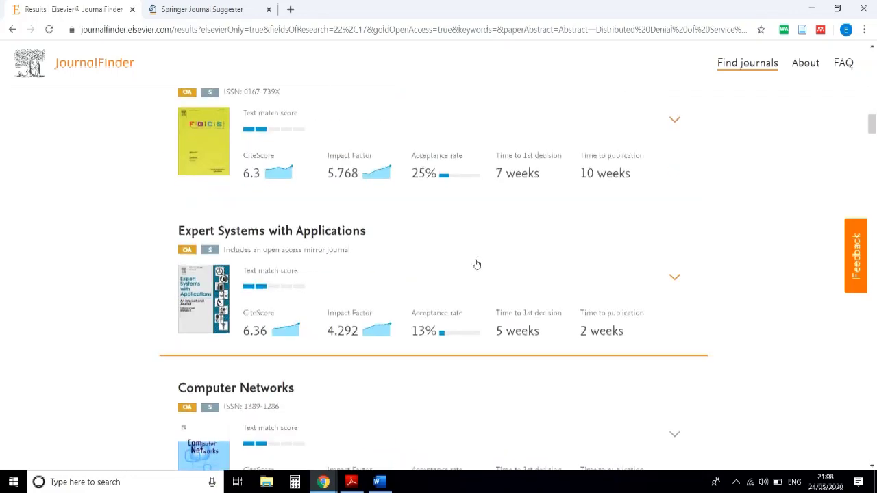
scroll(395, 248, "down", 7)
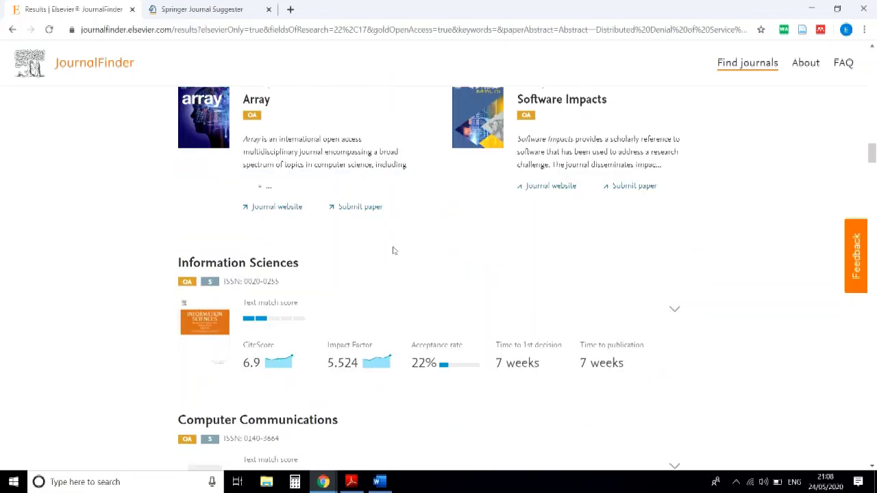
scroll(397, 245, "down", 1)
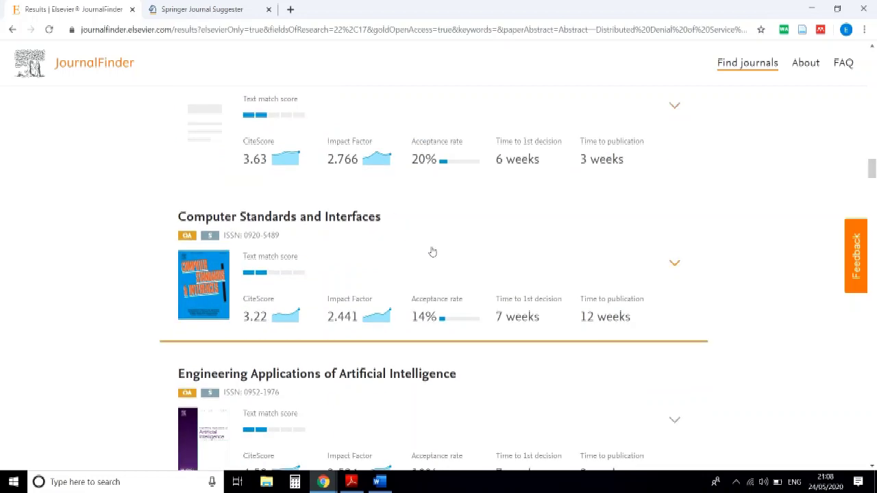
scroll(432, 250, "up", 1)
scroll(476, 251, "down", 2)
scroll(446, 227, "down", 1)
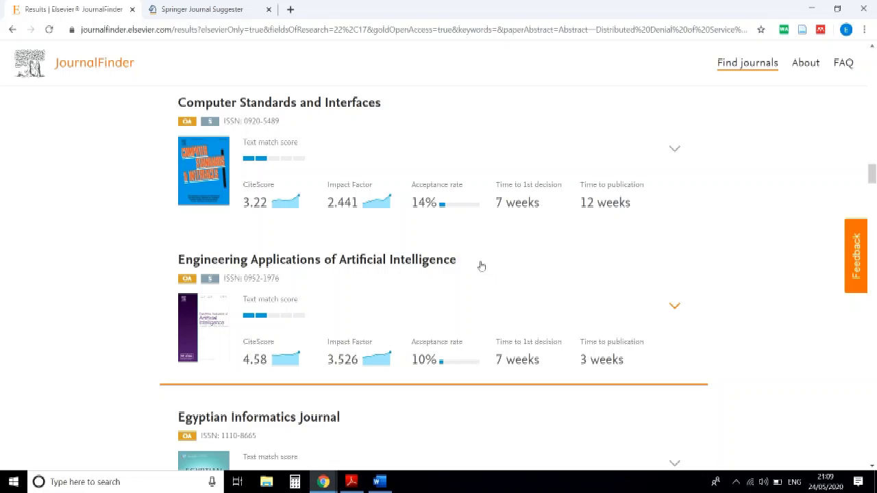
scroll(480, 253, "down", 2)
scroll(488, 278, "down", 6)
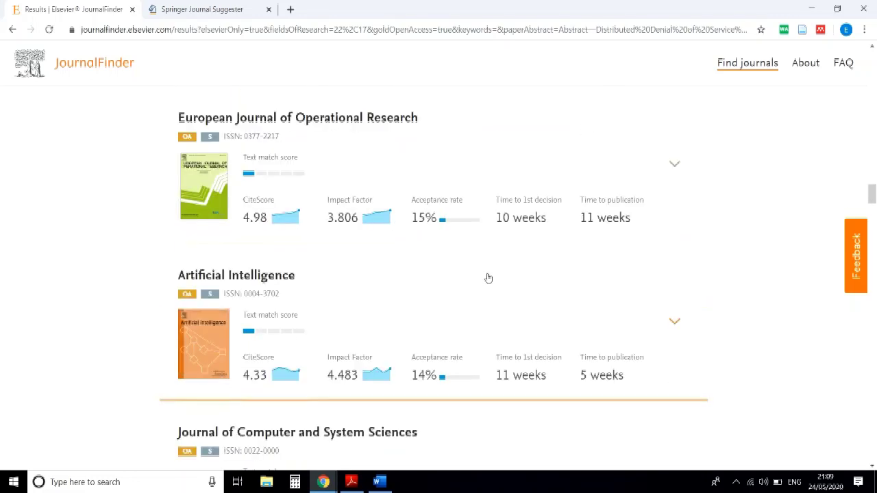
scroll(487, 278, "down", 3)
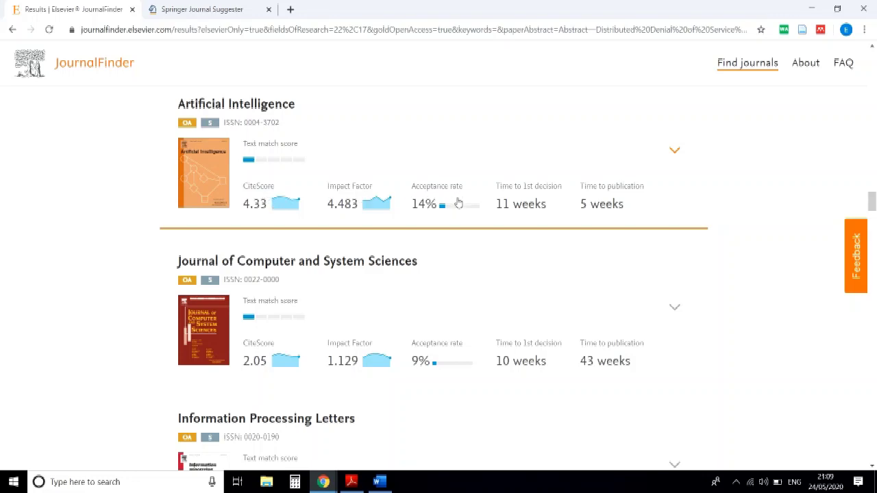
scroll(447, 211, "down", 6)
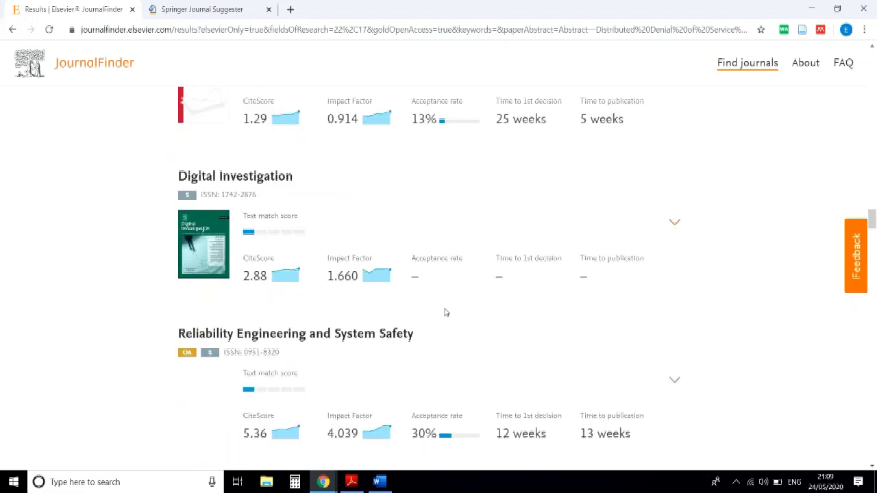
scroll(444, 312, "down", 3)
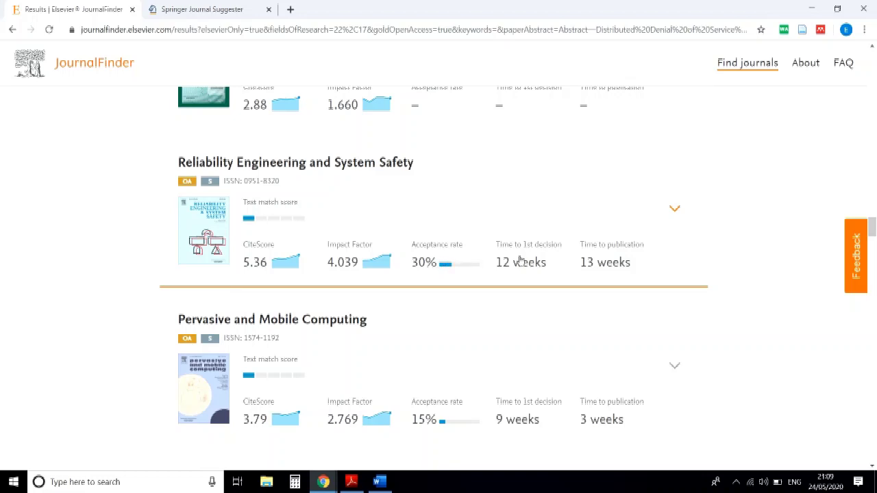
scroll(533, 259, "down", 4)
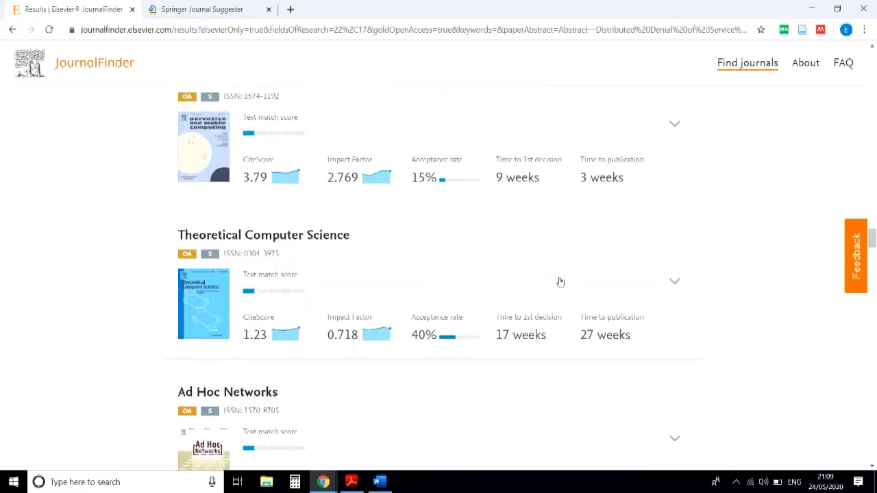
scroll(560, 283, "down", 4)
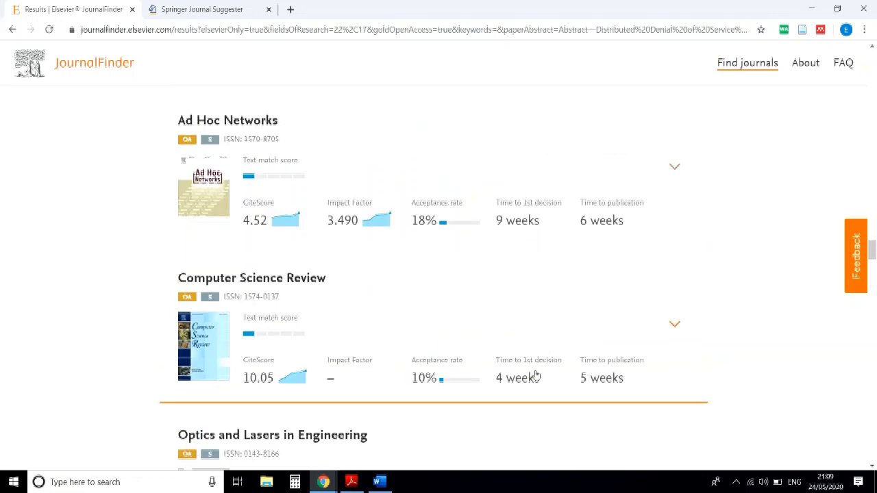
scroll(531, 377, "down", 1)
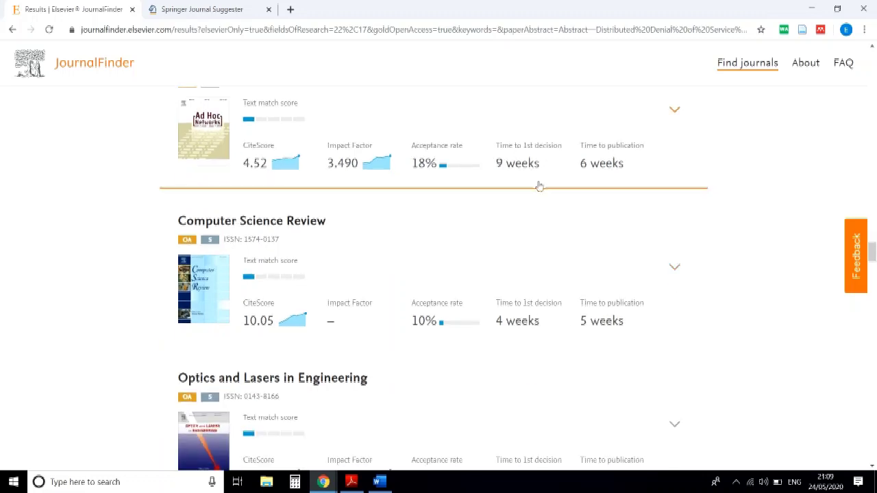
scroll(538, 206, "down", 3)
scroll(616, 254, "down", 3)
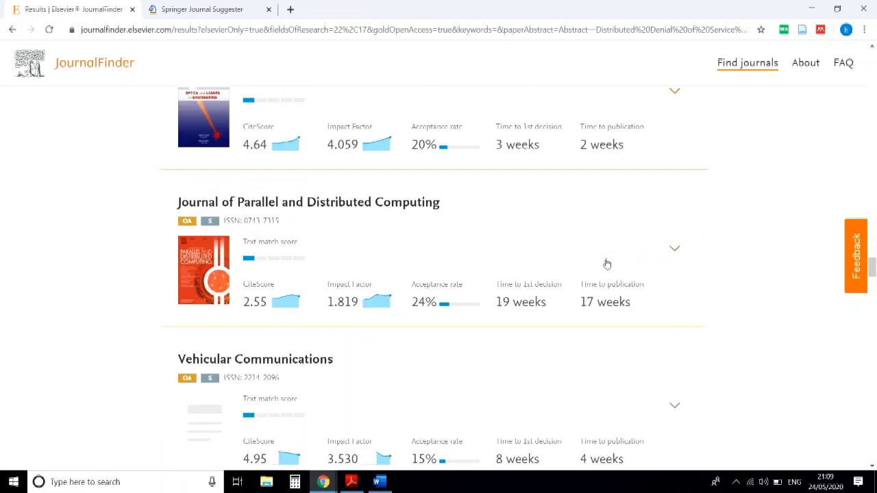
scroll(411, 329, "down", 2)
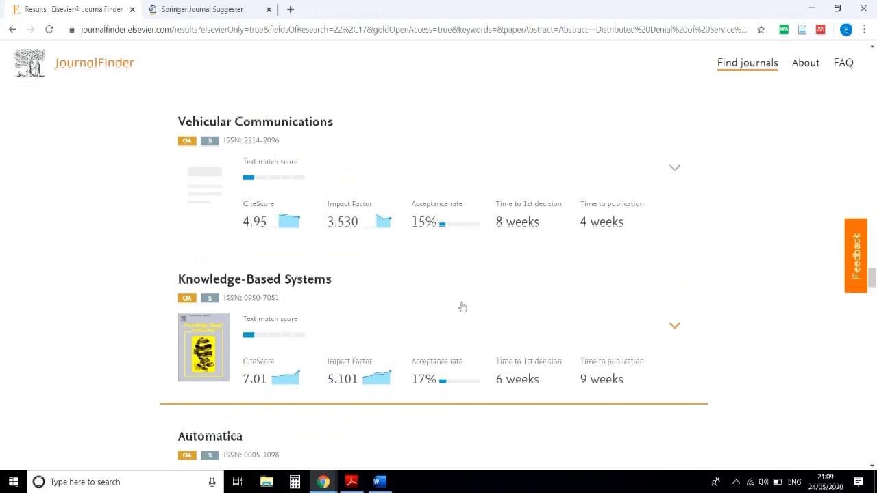
scroll(462, 307, "down", 2)
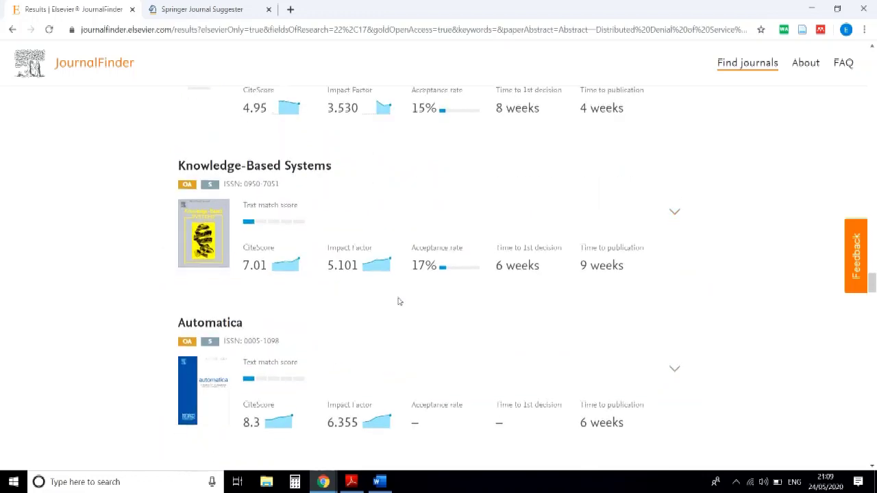
scroll(401, 299, "down", 2)
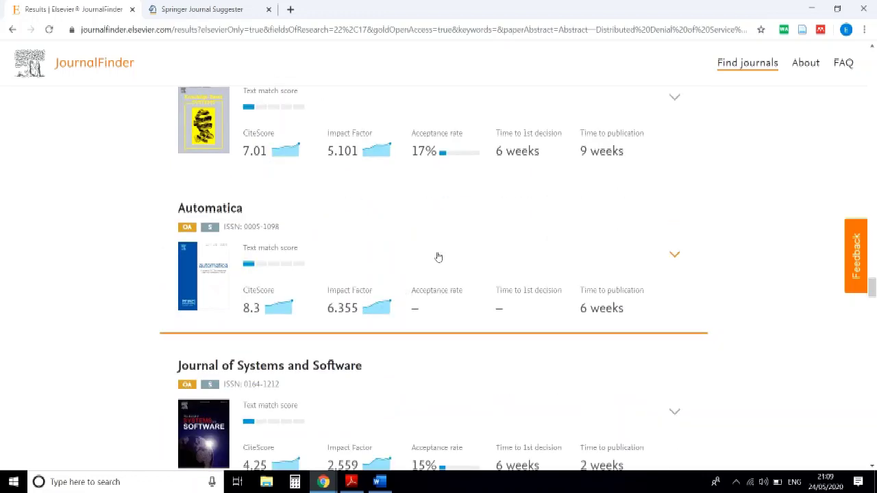
scroll(436, 256, "down", 7)
scroll(442, 273, "down", 4)
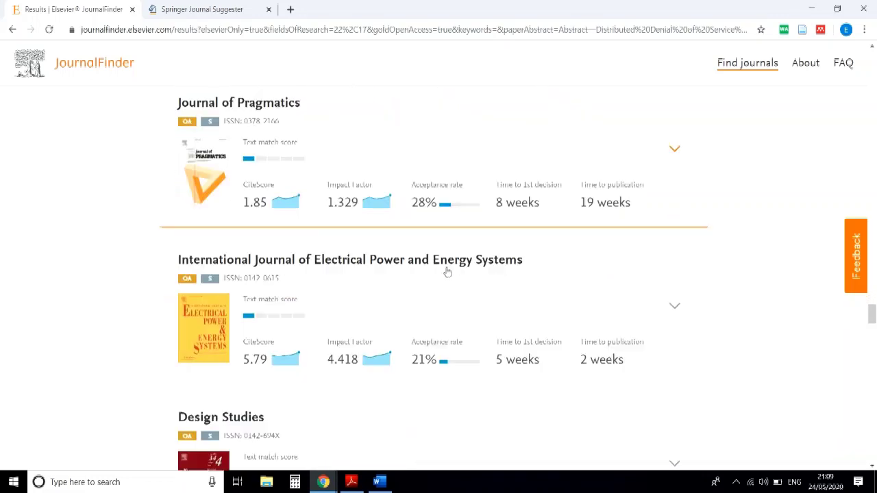
Open Springer Journal Suggester and copy the title text "A Survey of Defense Mechanisms Against Distributed Denial of Service" from the PDF in Adobe Reader.
left_click(181, 8)
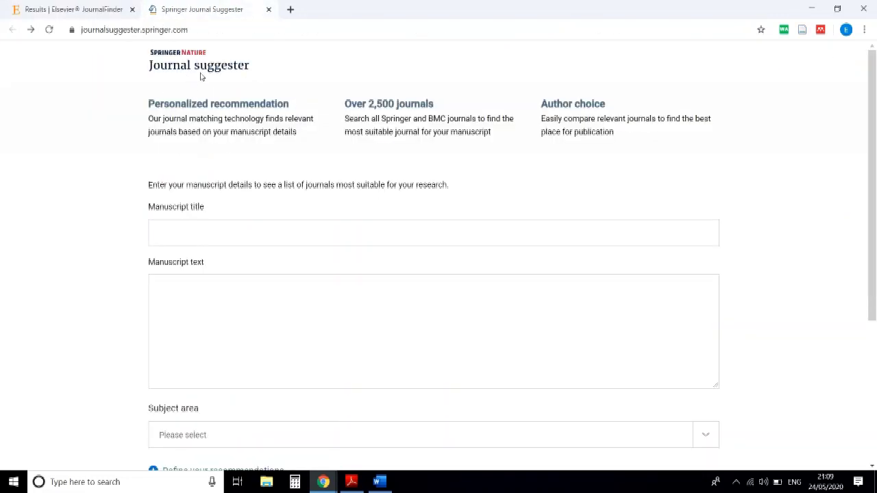
left_click(353, 480)
scroll(274, 206, "up", 3)
left_click(225, 140)
left_click_drag(225, 140, 631, 177)
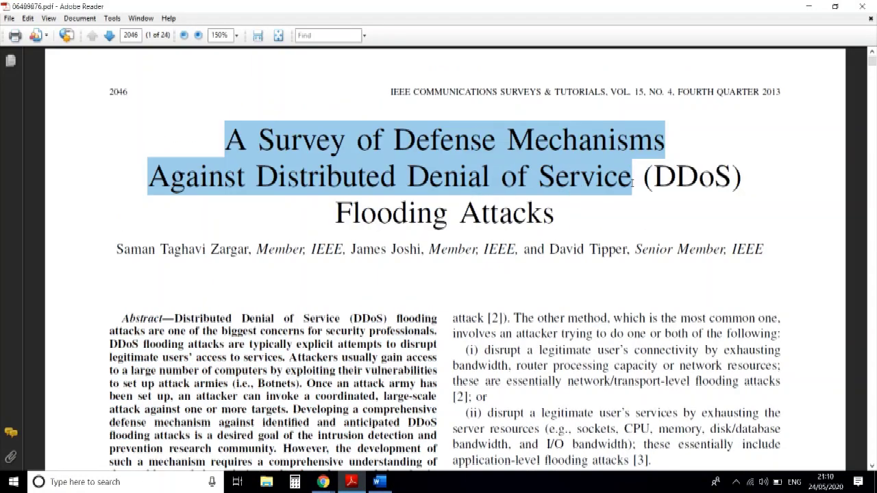
right_click(564, 168)
left_click(583, 177)
Switch back to Springer Journal Suggester in Chrome and paste the copied title as the manuscript title.
mouse_move(336, 485)
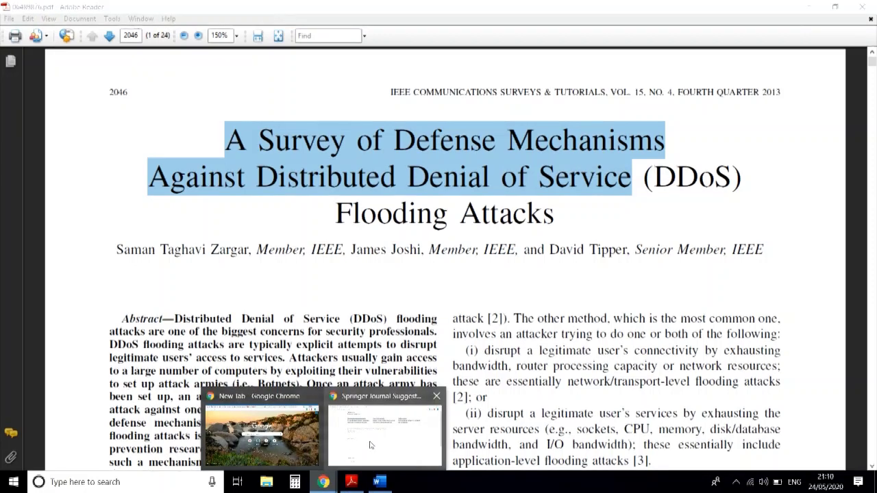
left_click(382, 404)
left_click(308, 223)
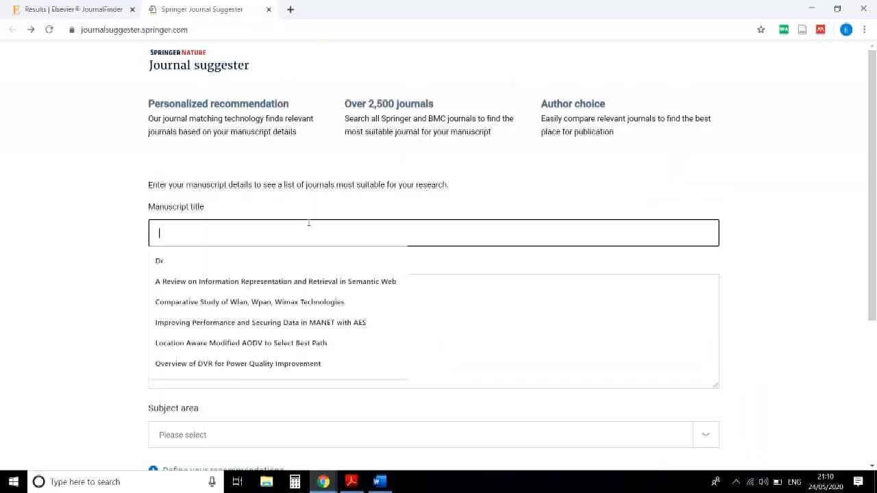
key("ctrl+v")
key("Tab")
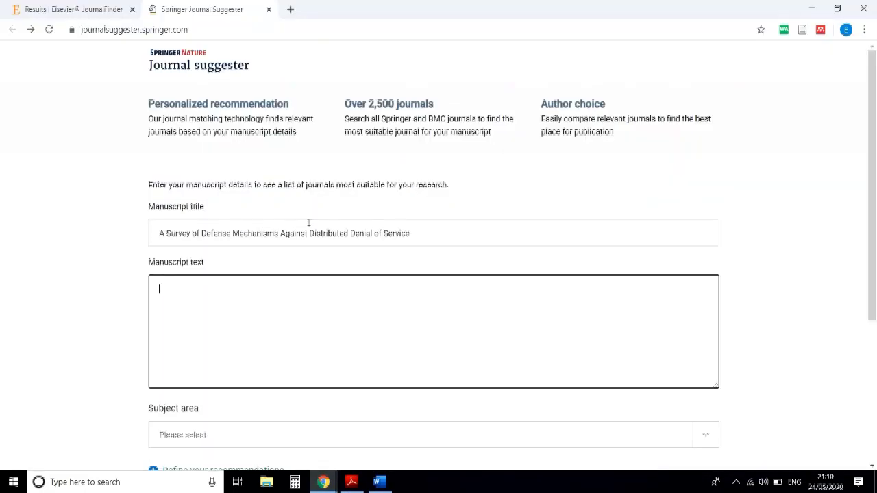
Copy the first paragraph of the abstract, without the word "Abstract", from the PDF in Adobe Reader.
left_click(350, 482)
scroll(382, 461, "down", 4)
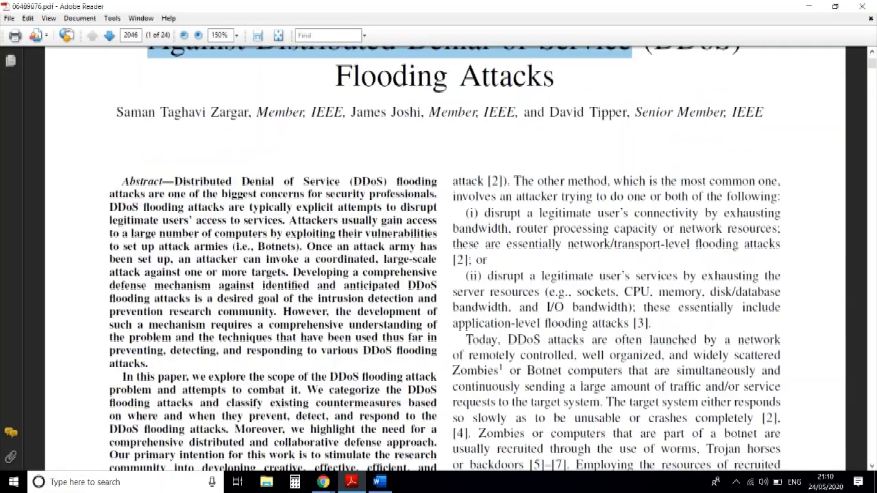
left_click_drag(176, 180, 147, 363)
right_click(215, 267)
left_click(233, 272)
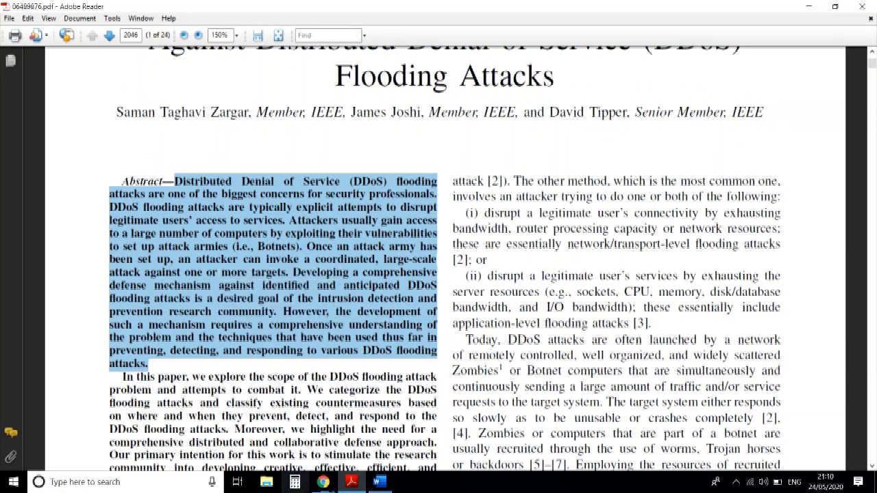
Return to Springer Journal Suggester in Chrome and paste the copied abstract paragraph as the manuscript text.
mouse_move(323, 481)
left_click(347, 444)
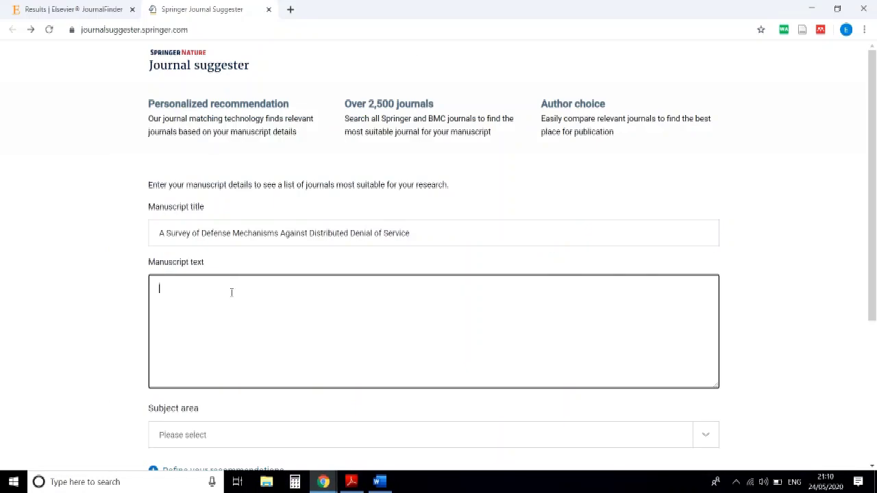
key("ctrl+v")
scroll(230, 294, "down", 4)
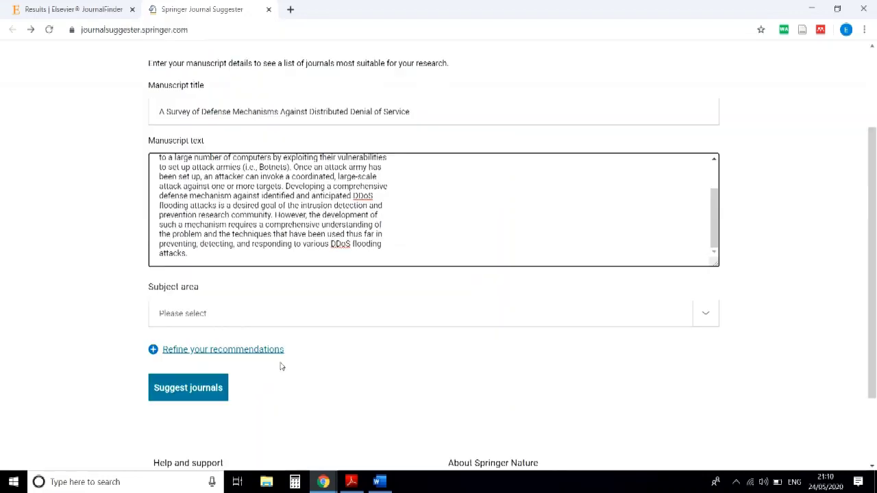
Set the manuscript's subject area to Engineering.
left_click(222, 211)
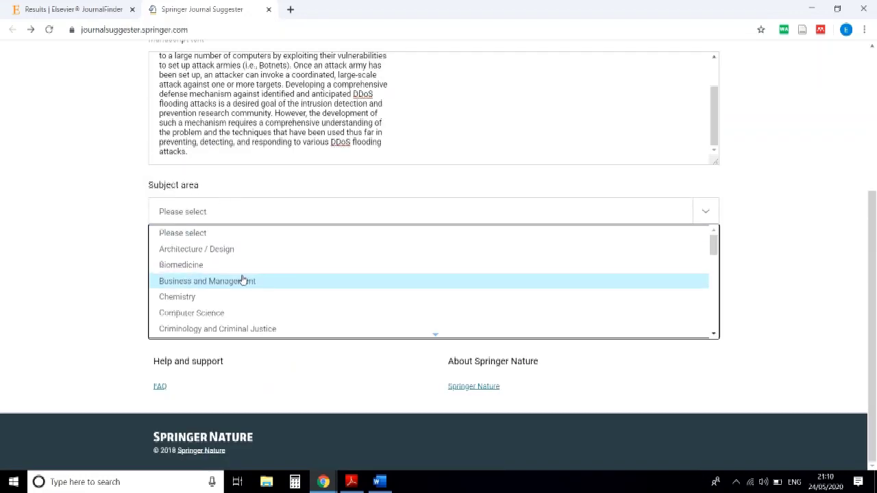
scroll(241, 281, "down", 1)
scroll(239, 288, "down", 1)
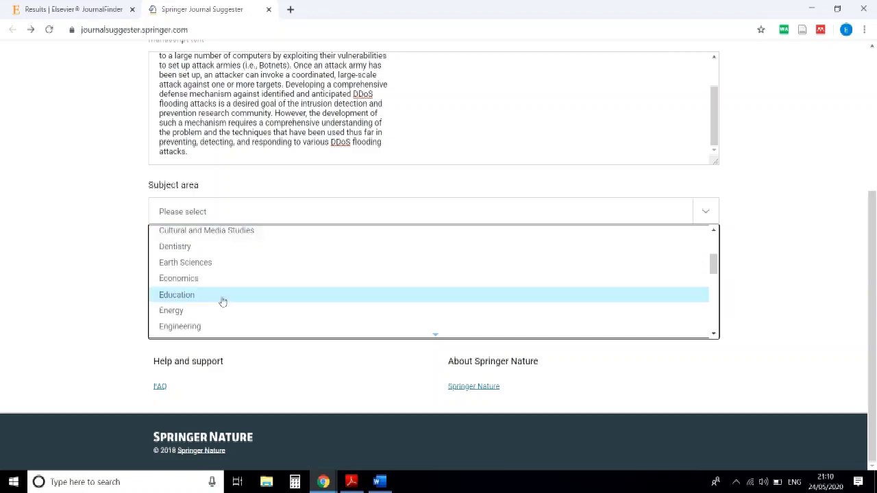
left_click(216, 327)
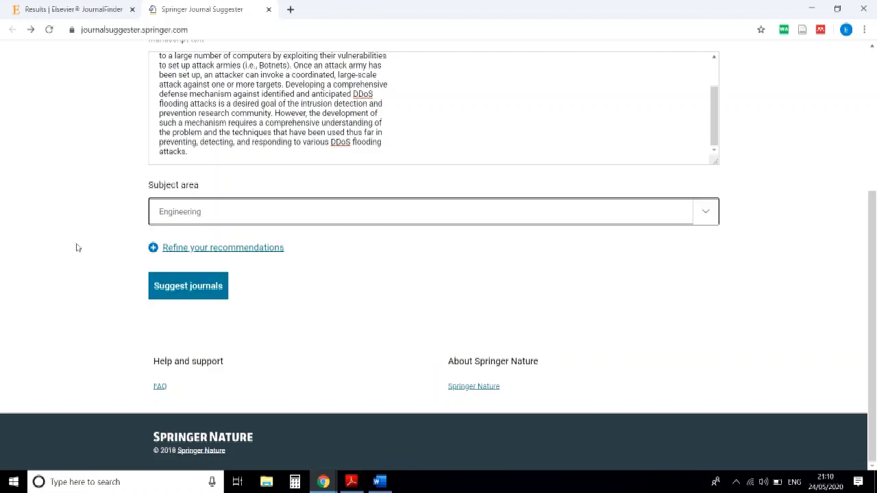
Expand the recommendation refinement options, leave them blank with all journals included, and request the journal suggestions.
left_click(153, 249)
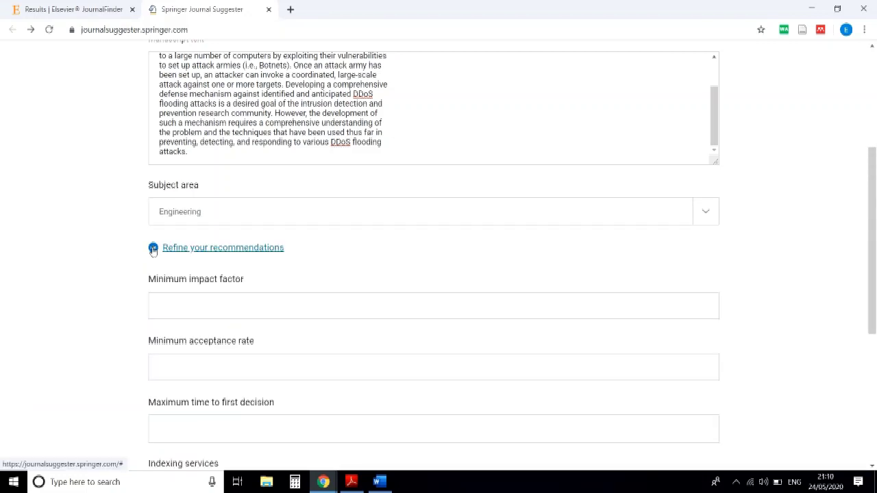
scroll(305, 267, "down", 2)
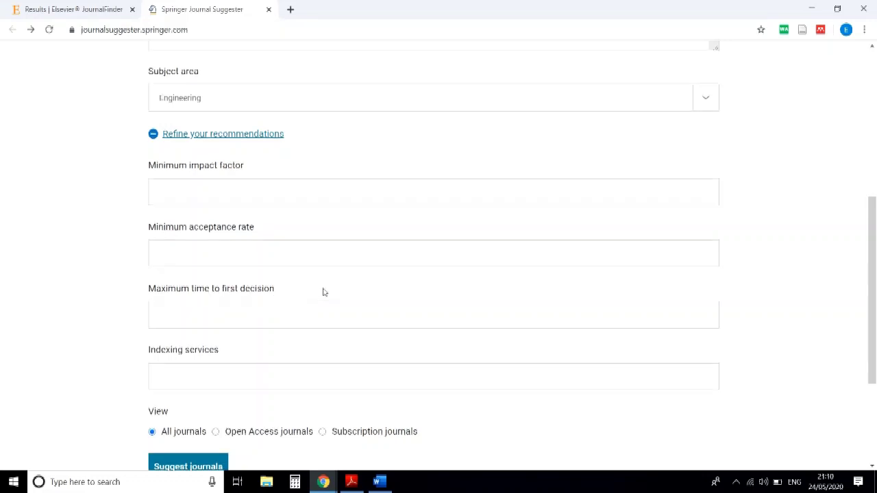
scroll(323, 292, "down", 1)
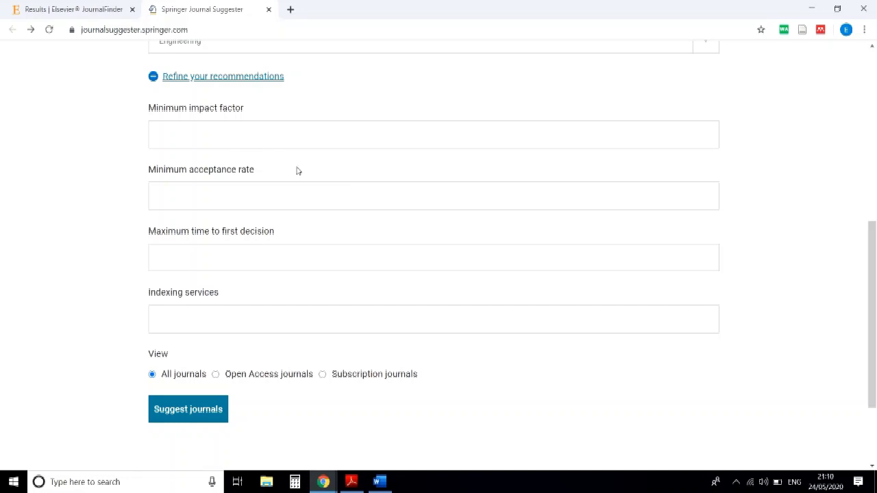
scroll(346, 217, "up", 3)
scroll(293, 273, "down", 3)
left_click(189, 416)
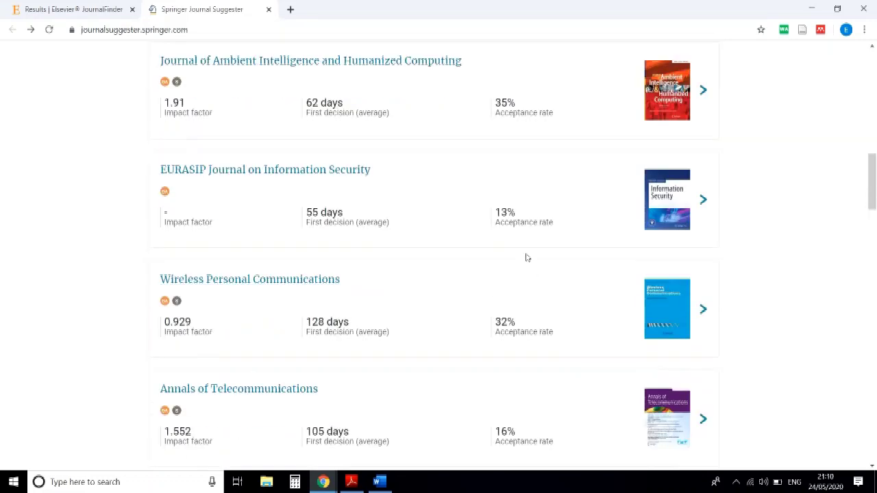
Examine the suggested journals for their impact factor, average time to first decision and acceptance rate.
scroll(366, 200, "up", 3)
scroll(366, 200, "up", 3)
scroll(364, 198, "down", 5)
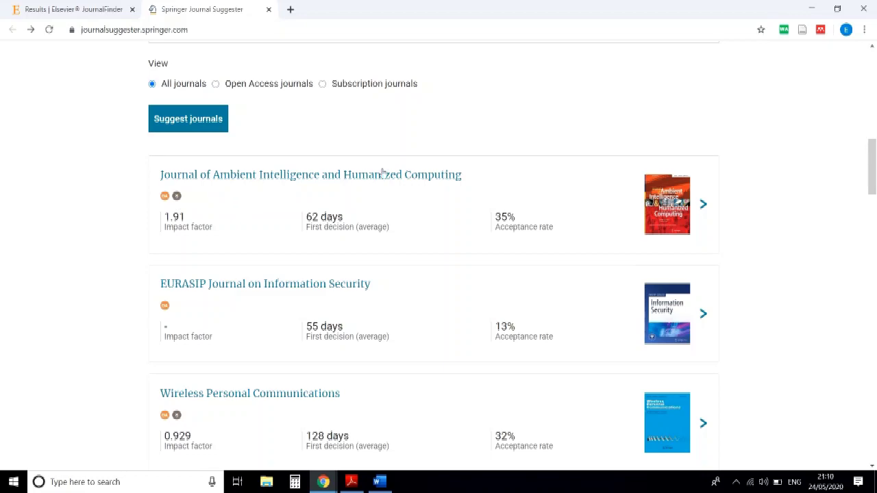
scroll(280, 164, "up", 1)
scroll(316, 197, "down", 3)
scroll(316, 197, "down", 7)
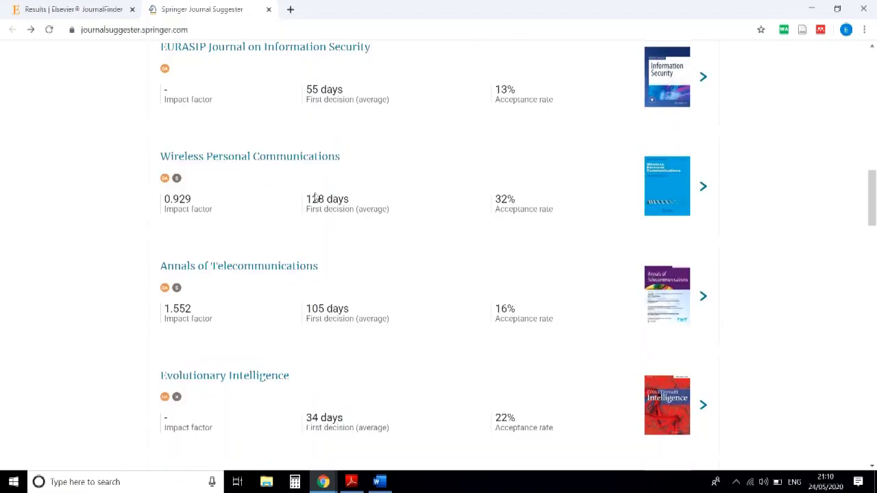
scroll(315, 197, "down", 1)
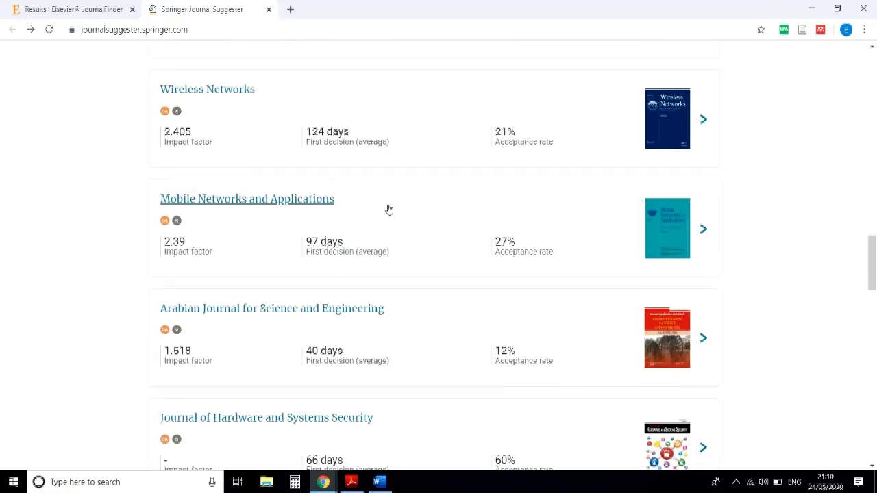
scroll(391, 202, "down", 3)
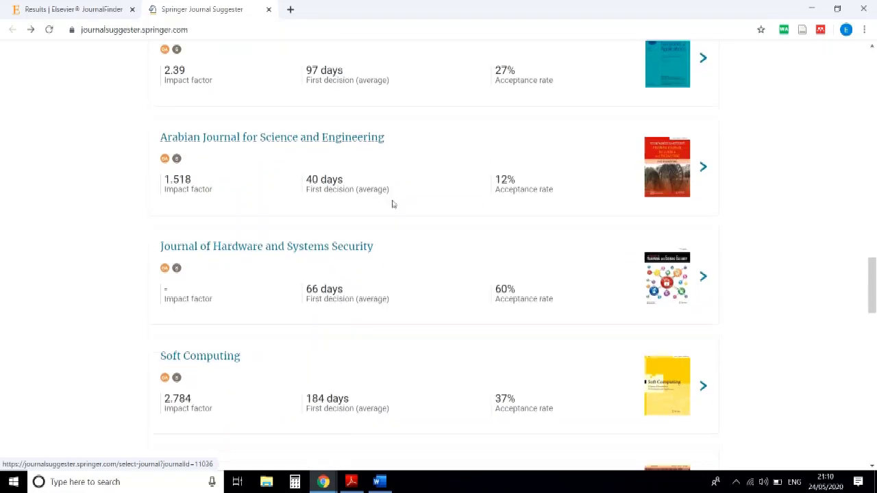
scroll(399, 216, "down", 5)
scroll(402, 218, "up", 20)
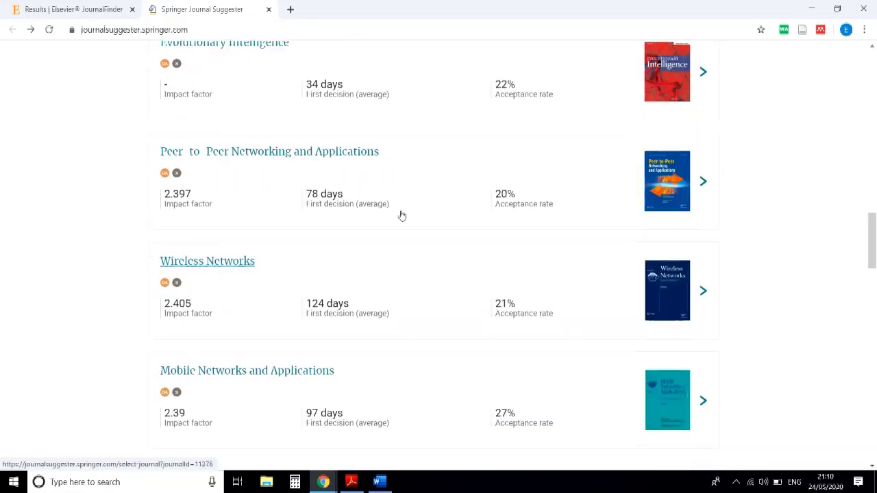
scroll(192, 254, "down", 1)
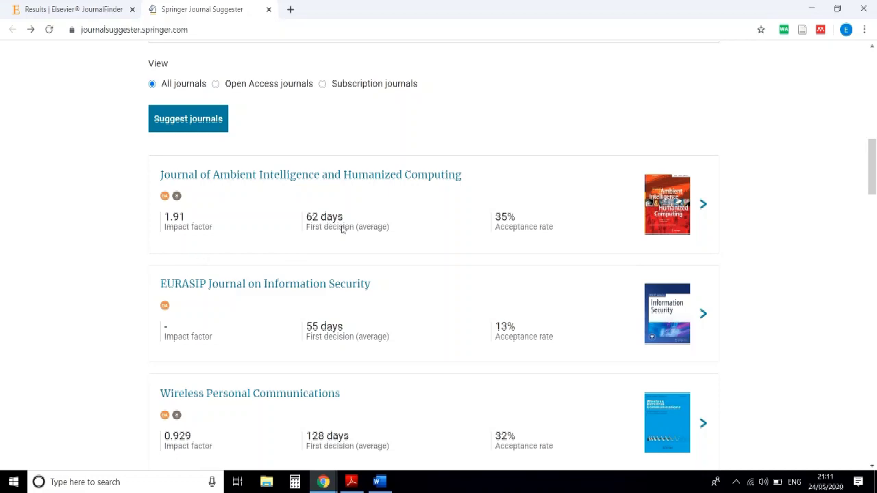
scroll(350, 230, "up", 2)
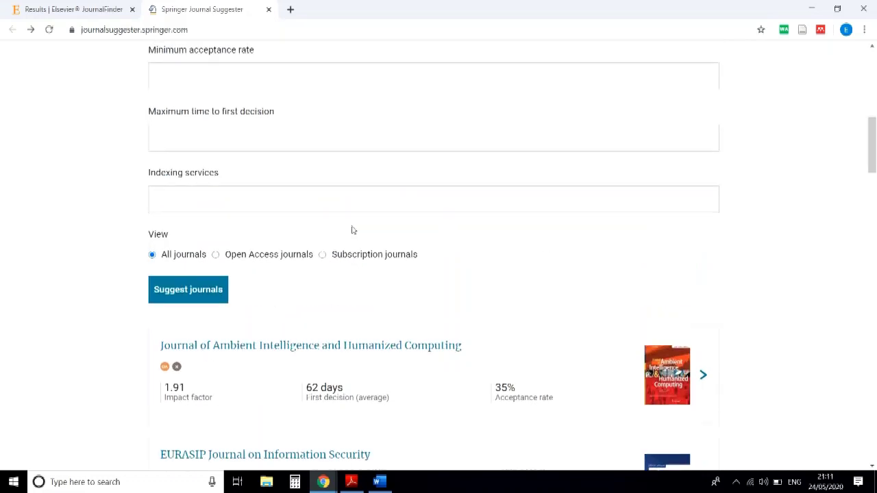
scroll(350, 230, "down", 2)
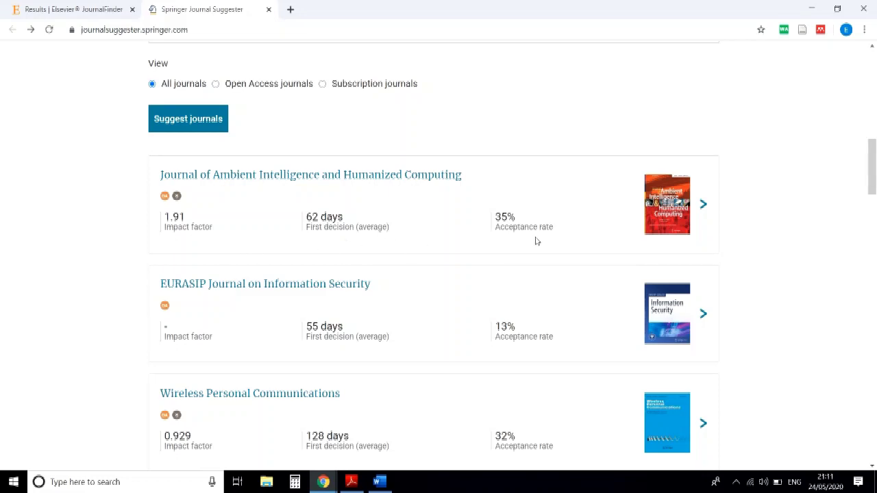
Read through the suggested journals to the end of the list, then return to the manuscript details.
scroll(213, 248, "down", 6)
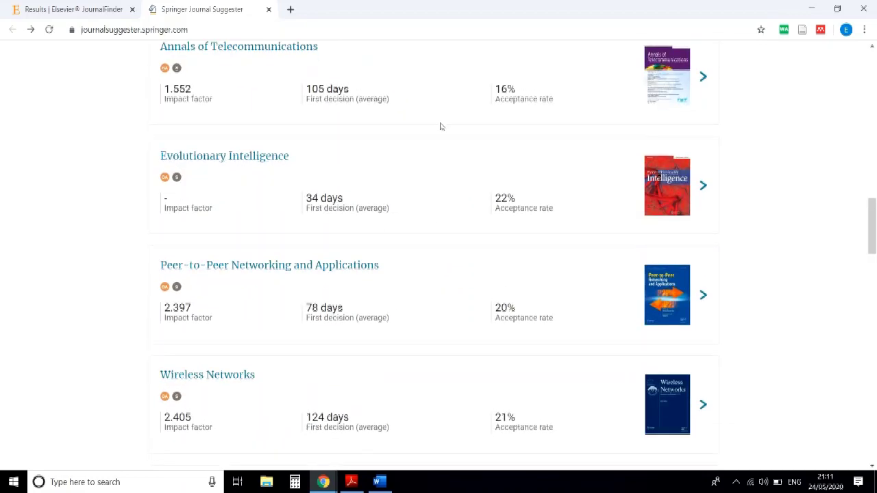
scroll(241, 180, "down", 2)
scroll(618, 212, "down", 3)
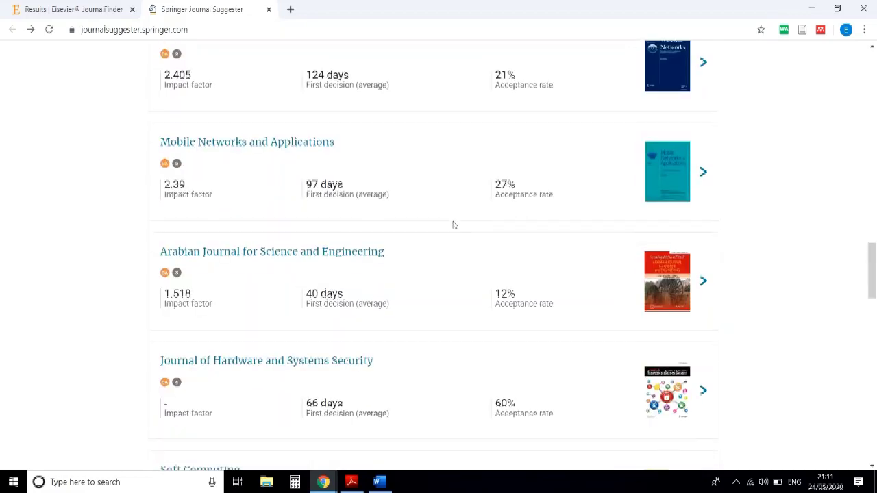
scroll(453, 225, "down", 2)
scroll(434, 225, "down", 3)
scroll(270, 246, "down", 2)
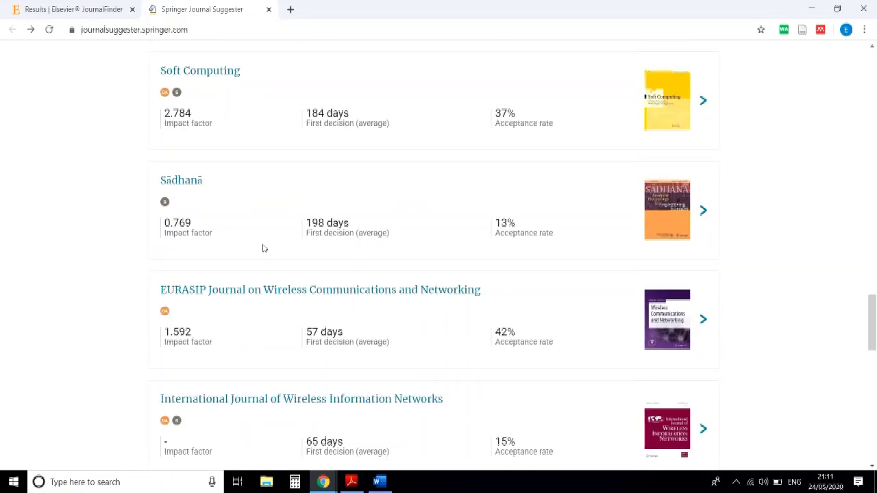
scroll(264, 248, "down", 2)
scroll(463, 236, "down", 9)
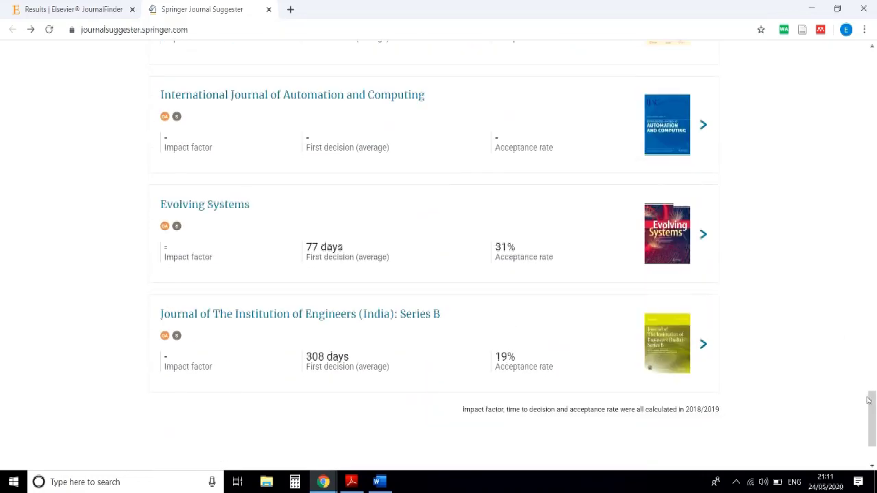
left_click_drag(868, 401, 869, 72)
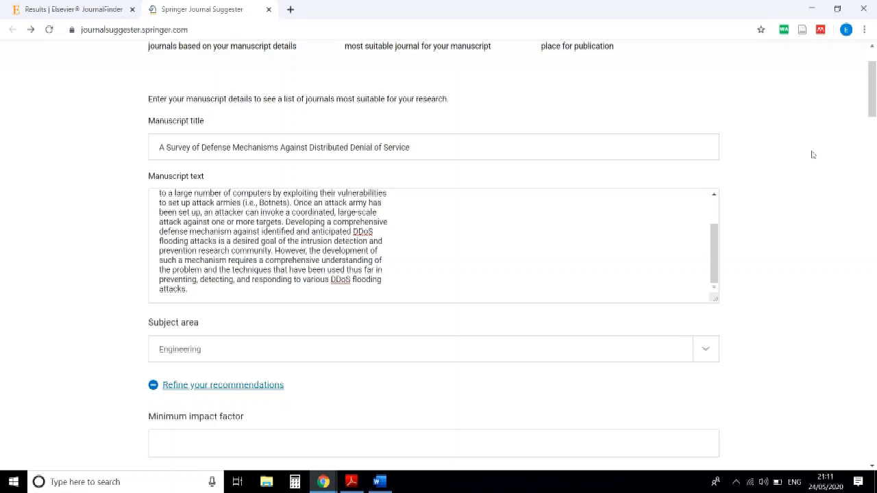
left_click_drag(874, 109, 873, 93)
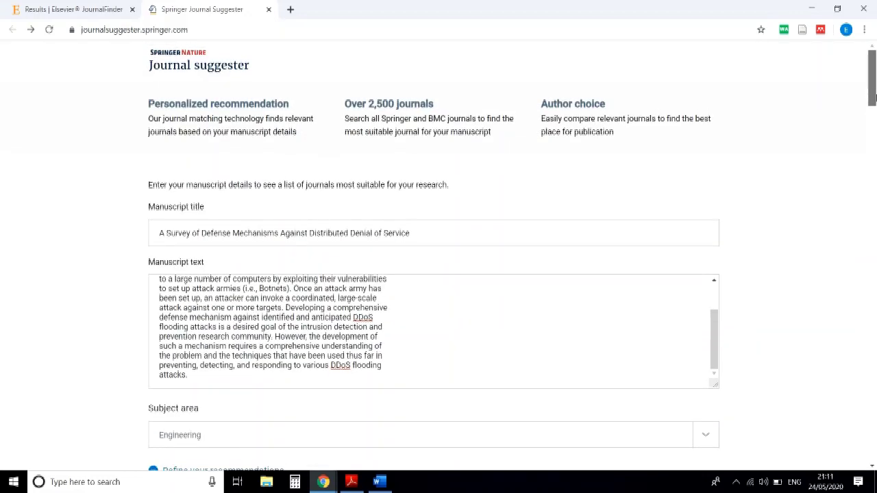